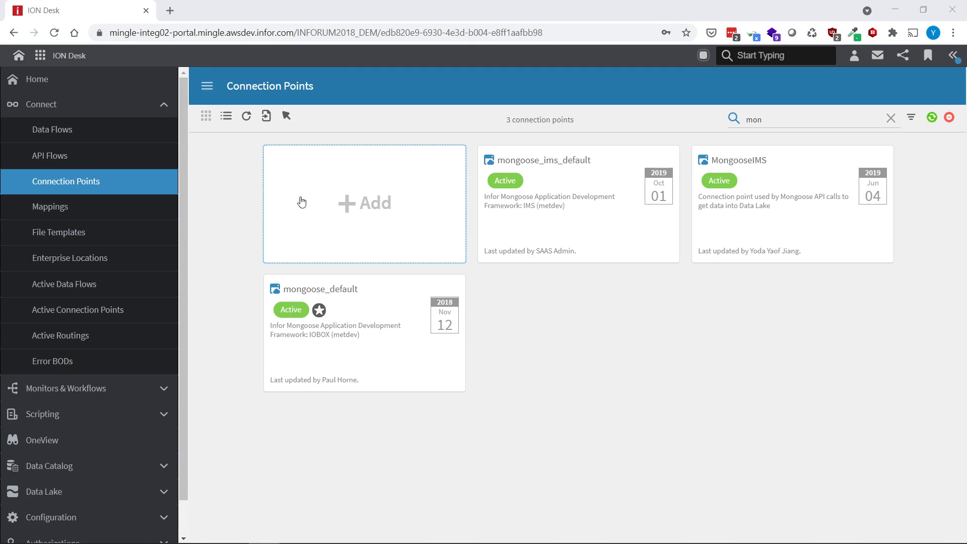
Step: Switch to Mongoose PaaS and open the Intranets form from Replication Management
click(41, 56)
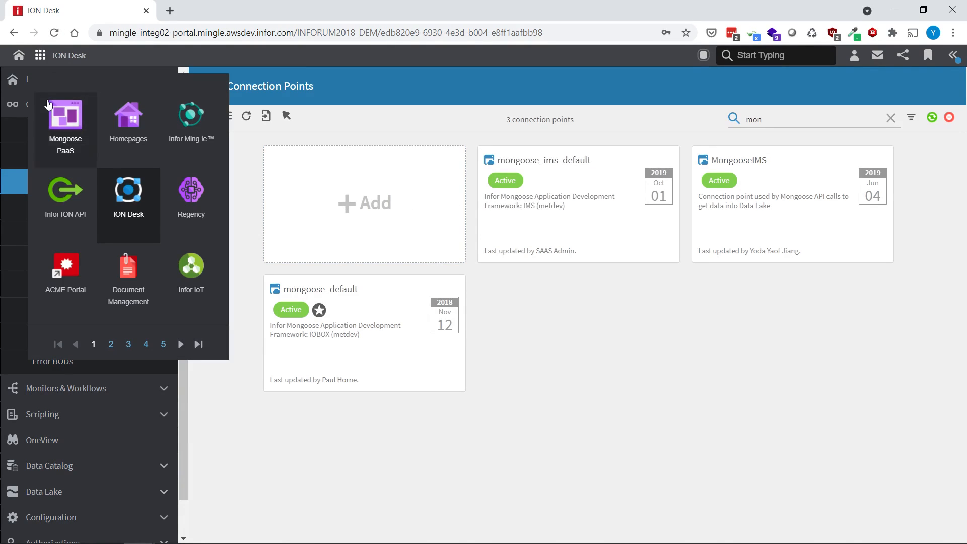
click(48, 105)
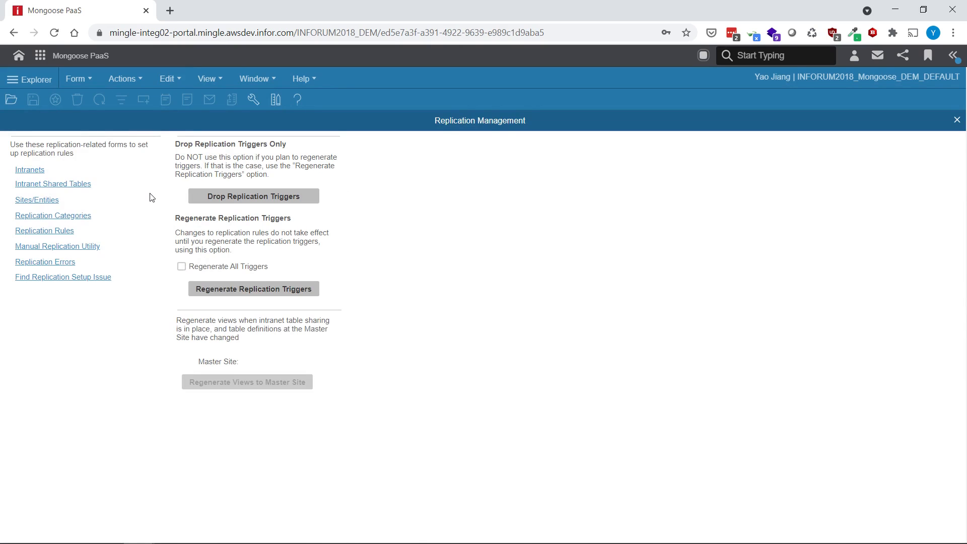
click(30, 170)
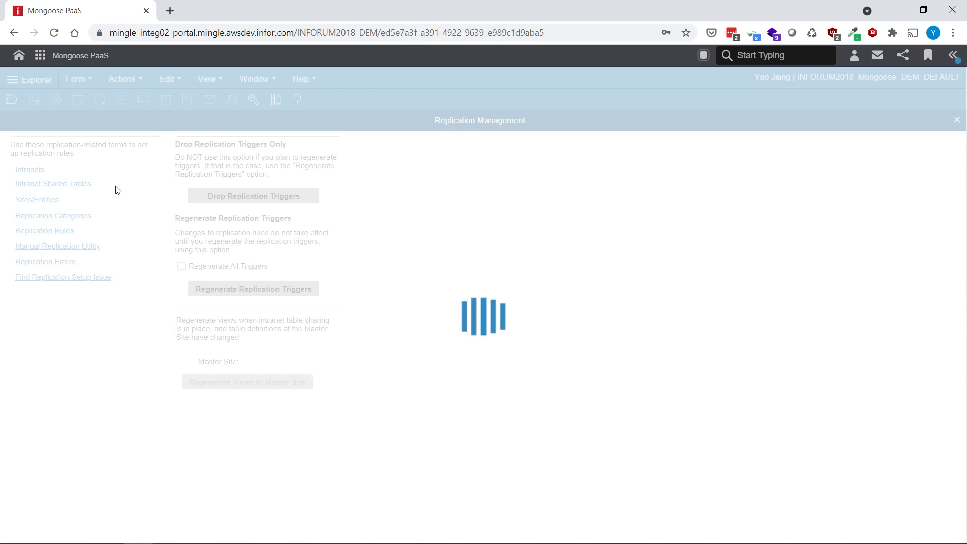
Step: Open the Sites/Entities form from Replication Management and load the existing site records
click(139, 122)
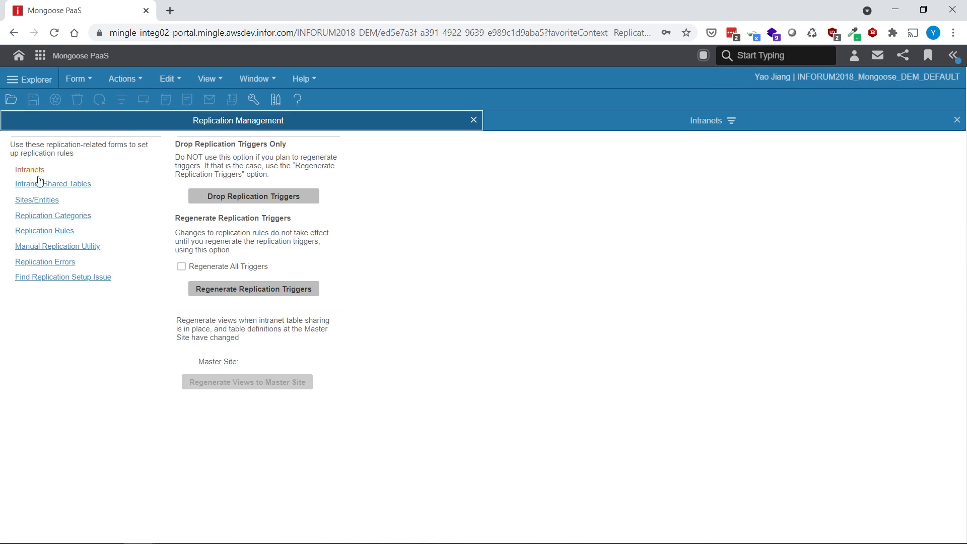
click(37, 199)
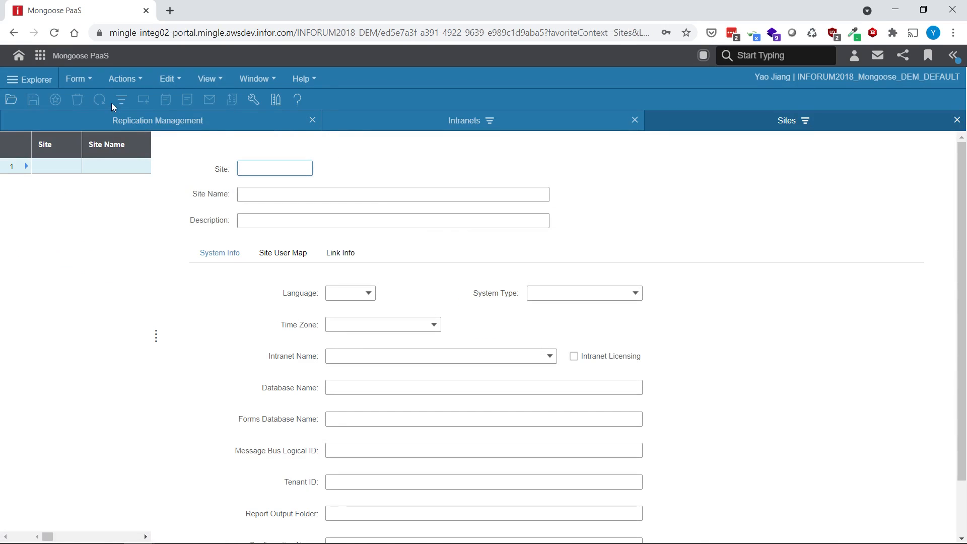
click(121, 100)
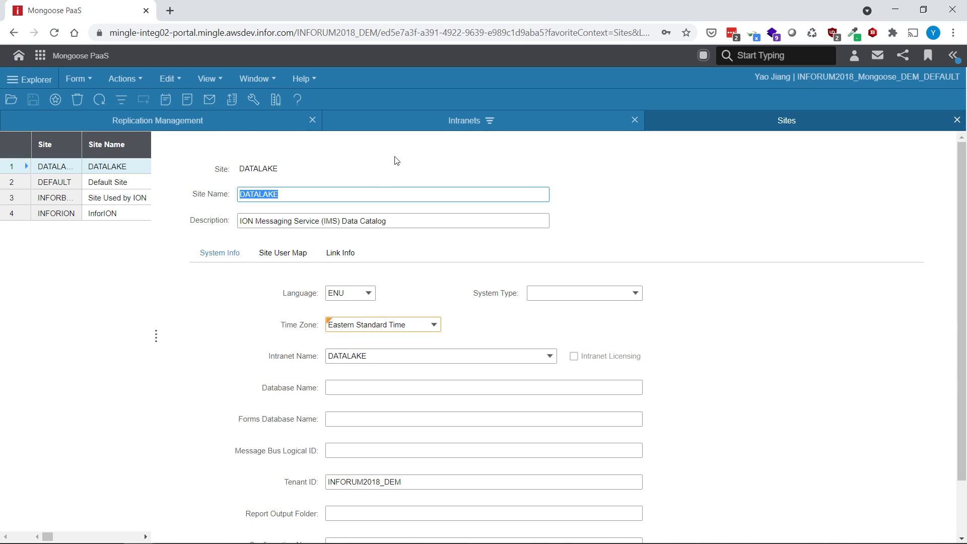
Step: Load the existing intranet records, view the DATALAKE intranet's settings, and return to Replication Management
click(423, 123)
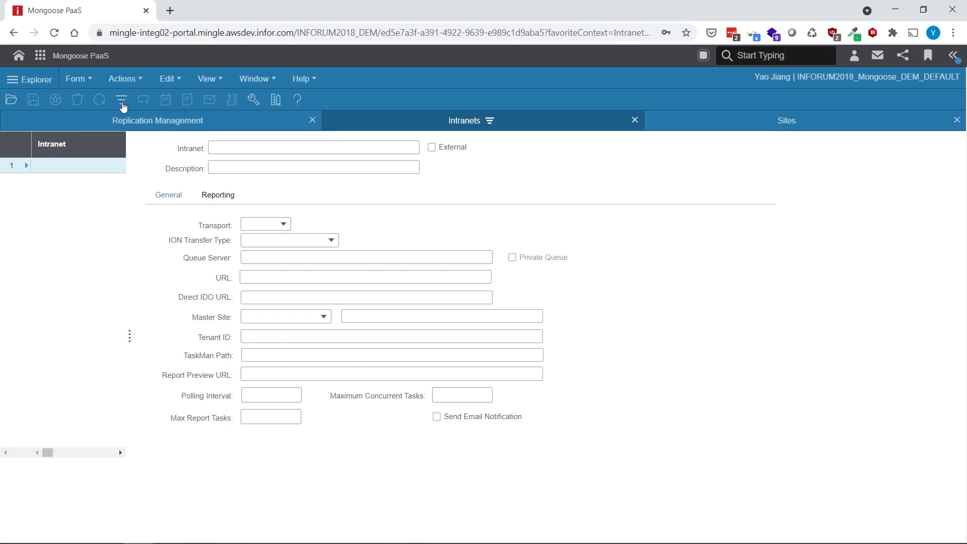
click(122, 101)
click(71, 181)
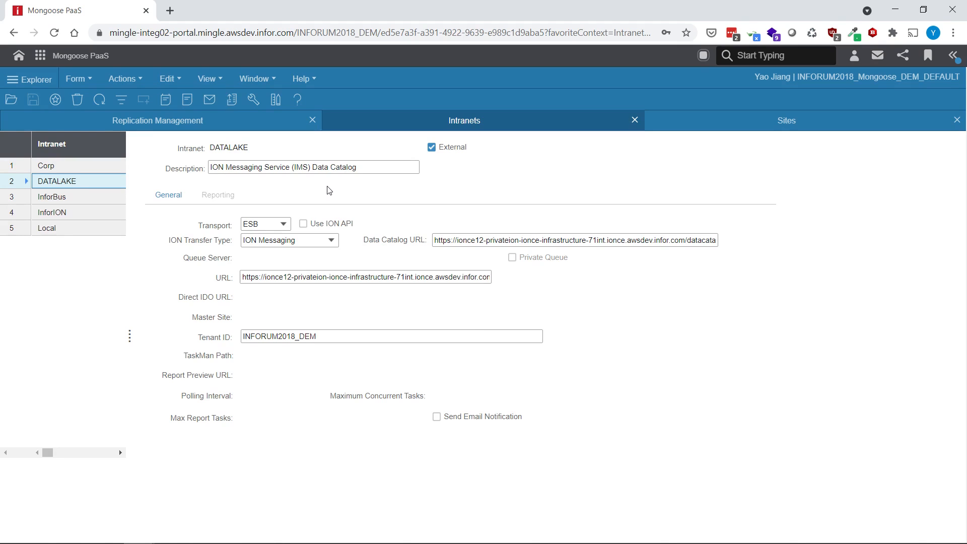
click(257, 126)
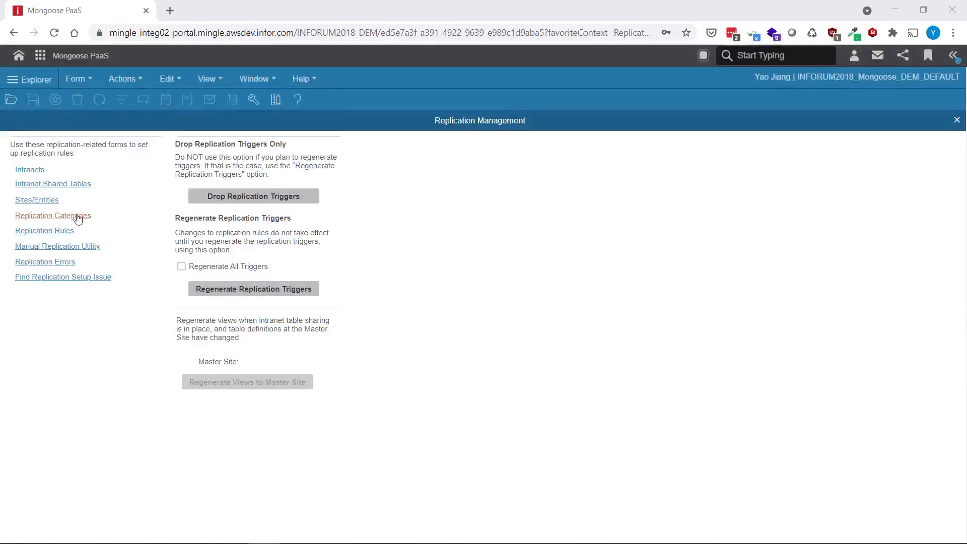
Step: Load the existing categories in the Replication Categories form and view the replication transfer type options for DATALAKETEST
click(78, 216)
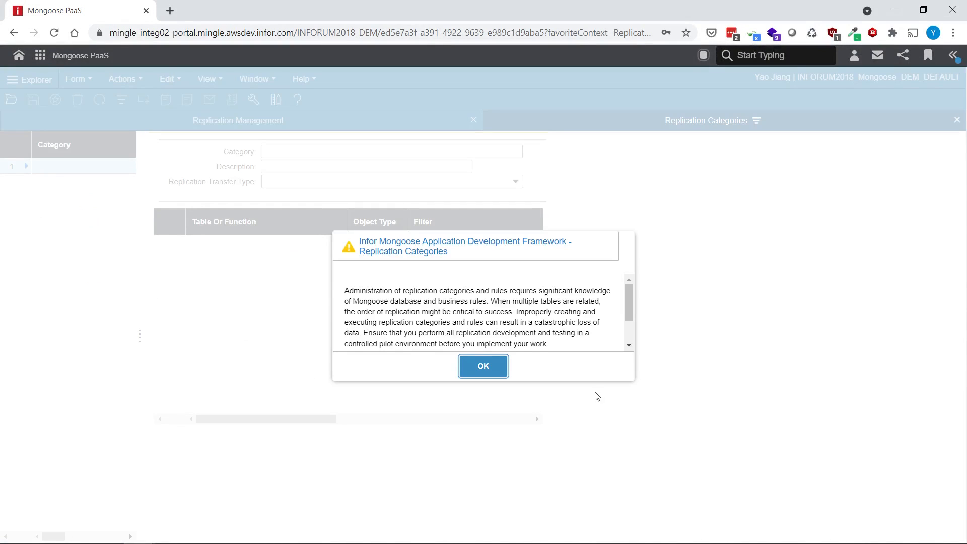
click(496, 366)
click(121, 100)
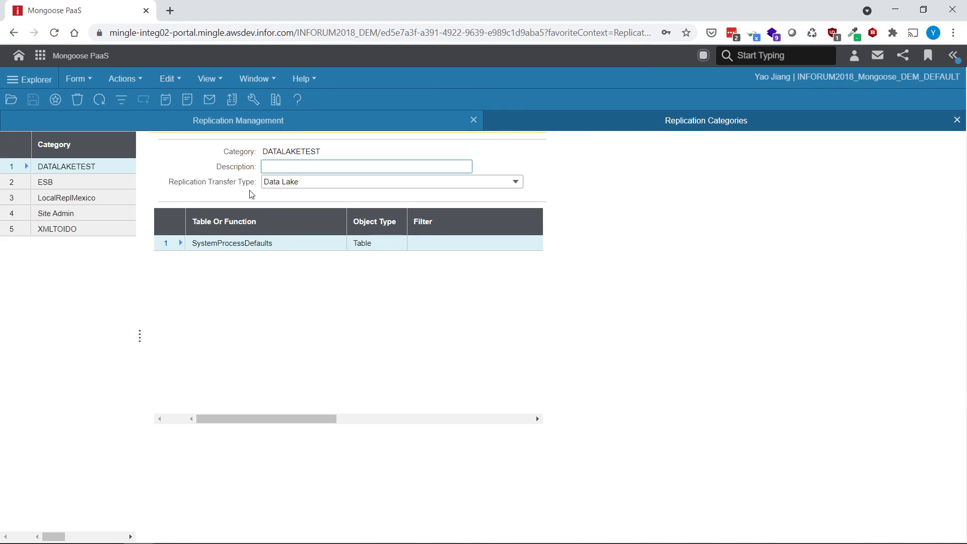
click(516, 182)
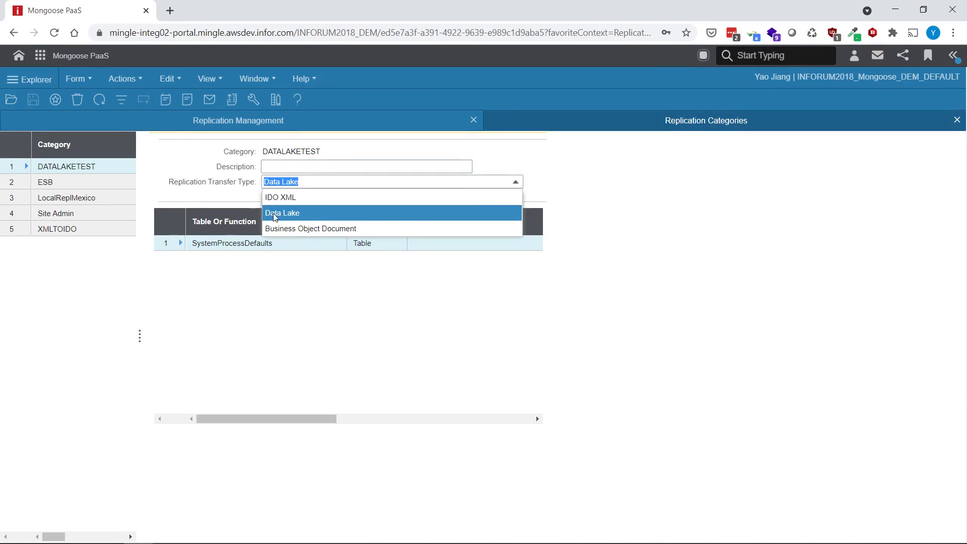
click(596, 222)
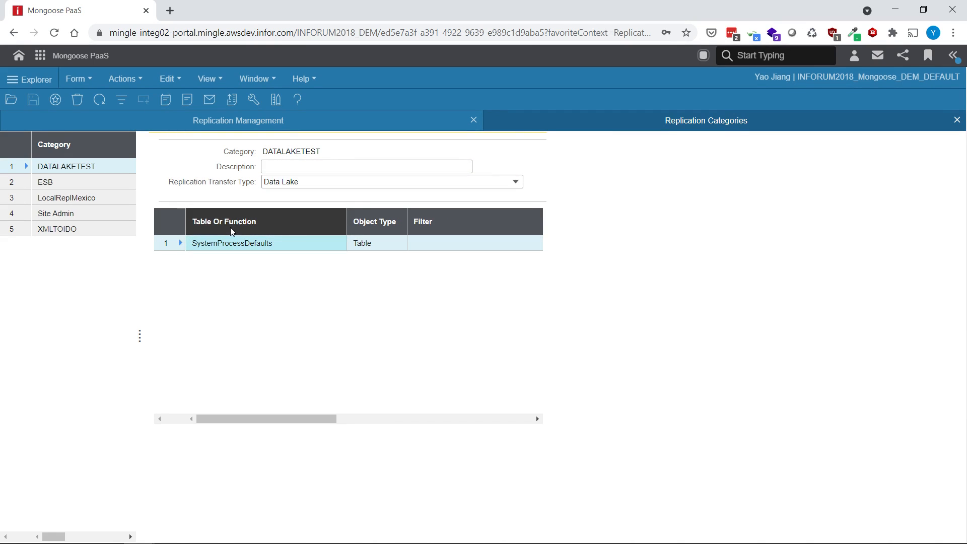
Step: Add UserNames with object type Table to the DATALAKETEST replication category and save the change
click(168, 238)
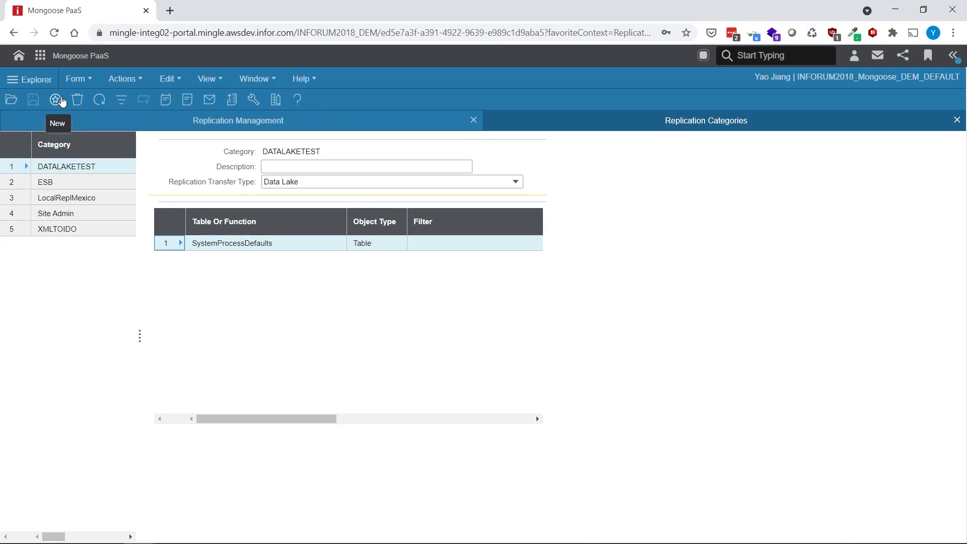
click(57, 100)
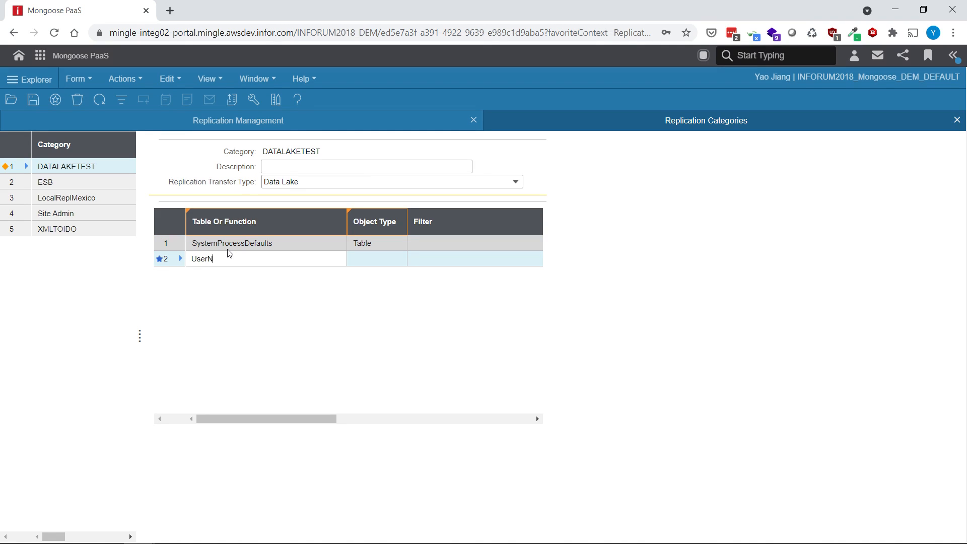
text(UserNames)
click(395, 260)
click(397, 262)
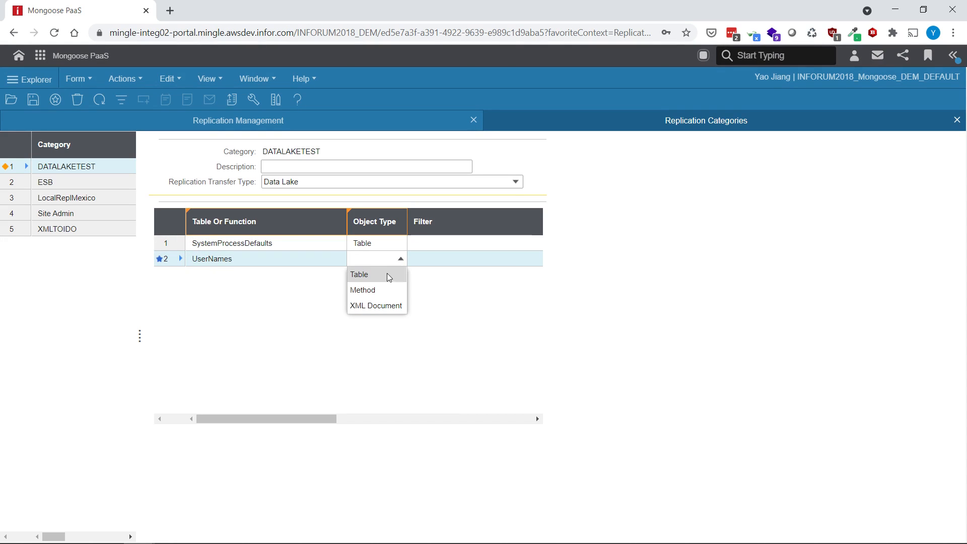
click(387, 274)
drag(332, 419, 300, 409)
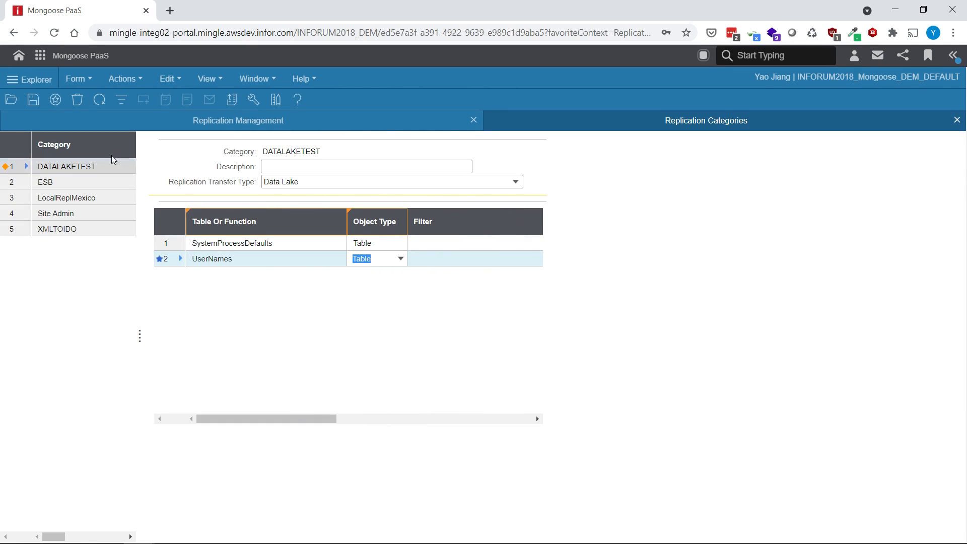
click(32, 101)
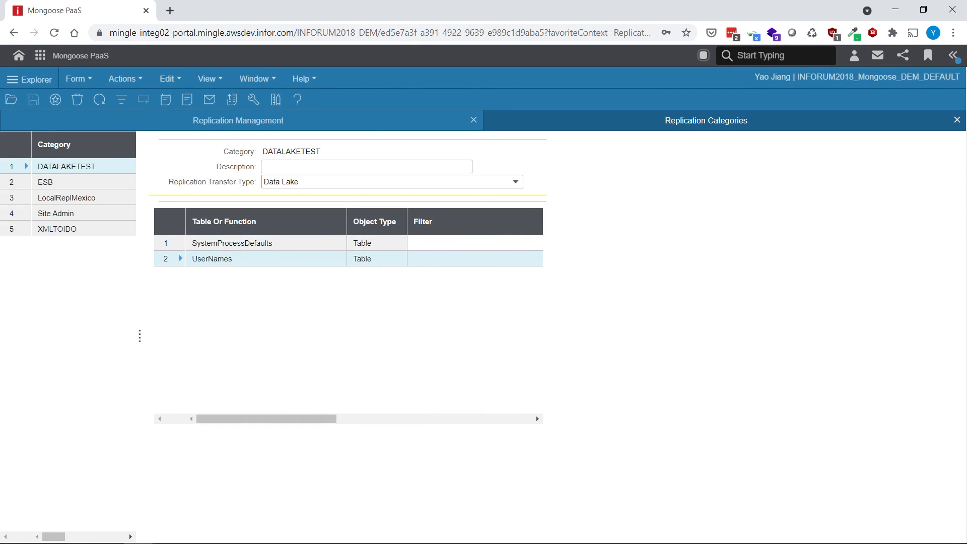
Step: Open the Replication Rules form from Replication Management and load the existing rules
click(232, 124)
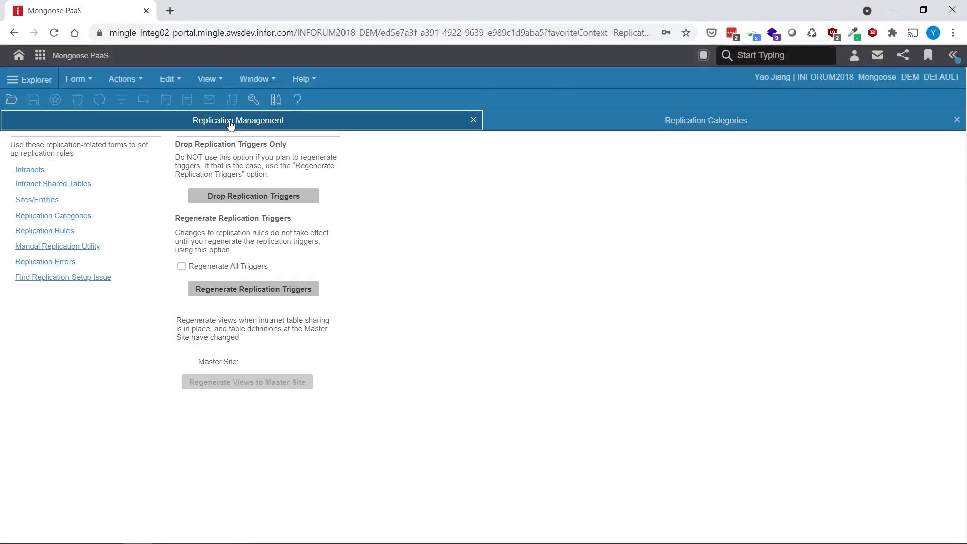
click(53, 230)
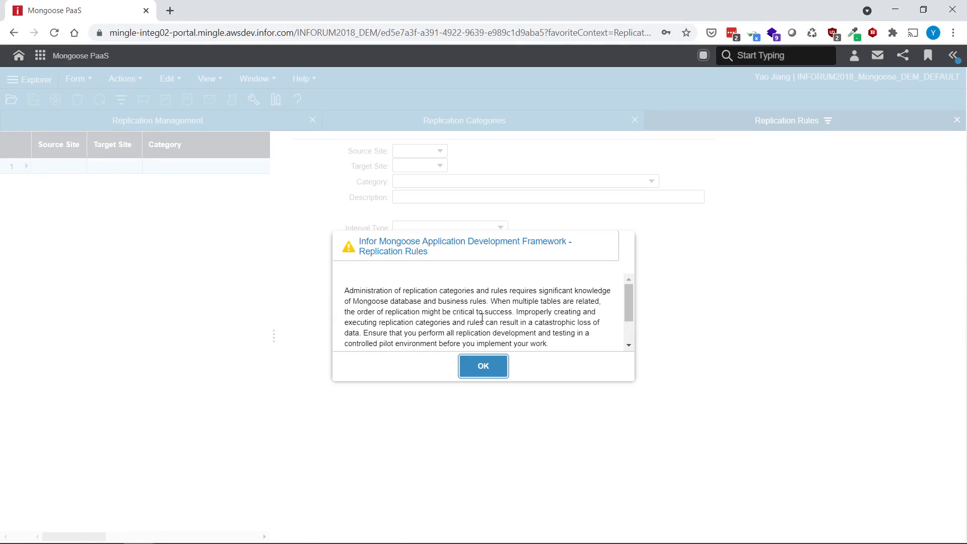
click(472, 370)
click(124, 102)
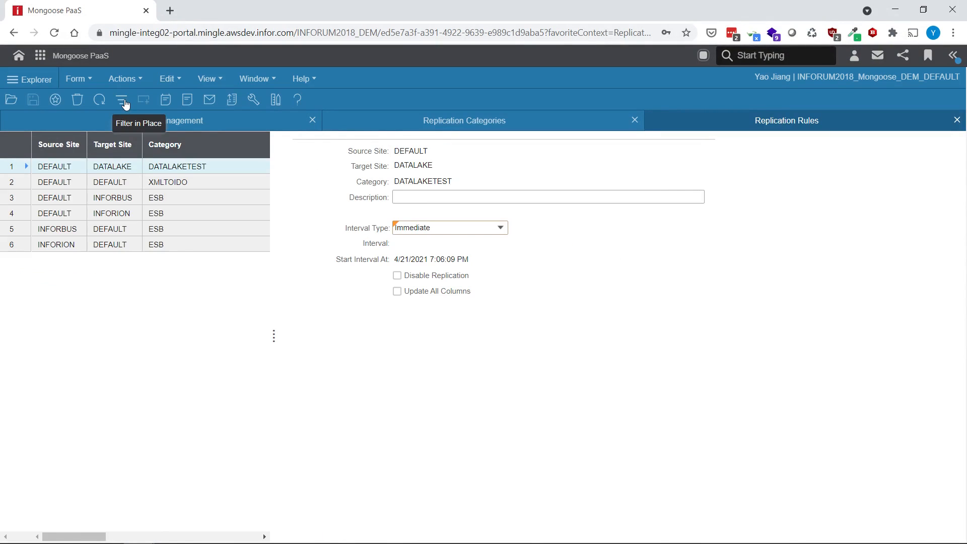
Step: Draft a new replication rule with source site DEFAULT, target site DATALAKE and category DATALAKETEST
click(56, 103)
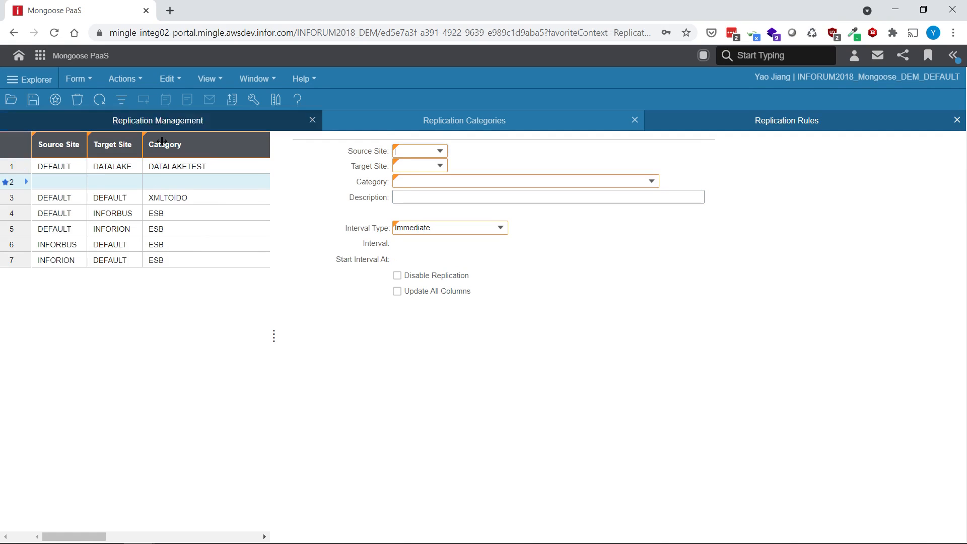
click(440, 150)
click(411, 175)
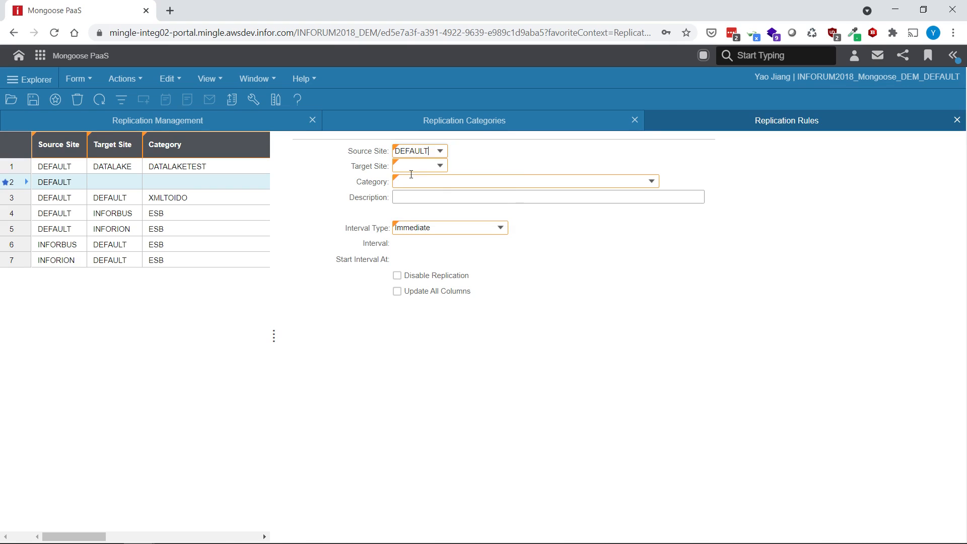
click(441, 167)
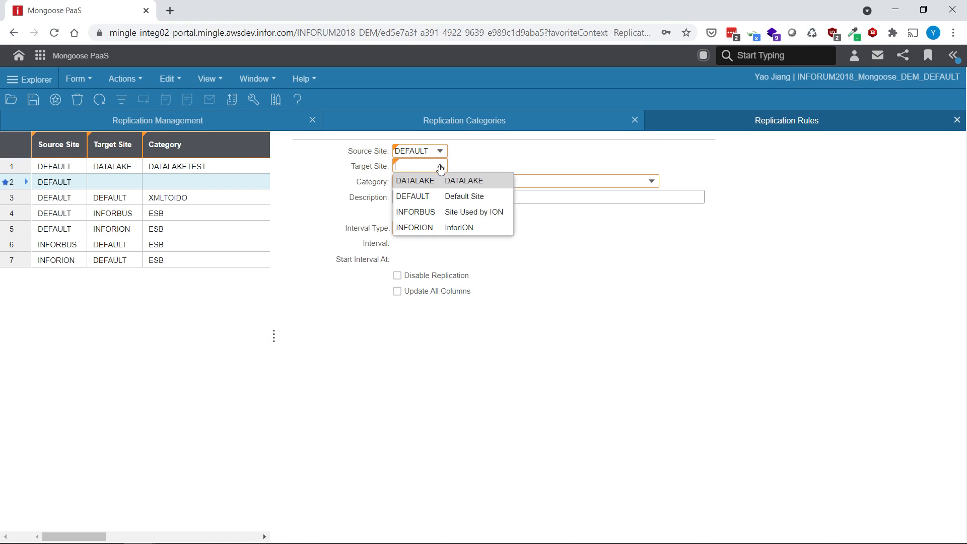
click(411, 184)
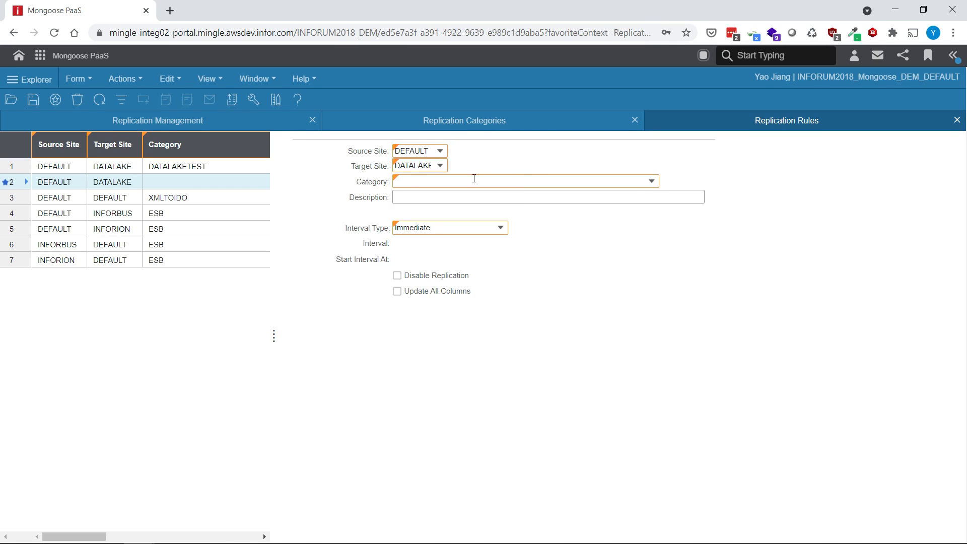
click(650, 186)
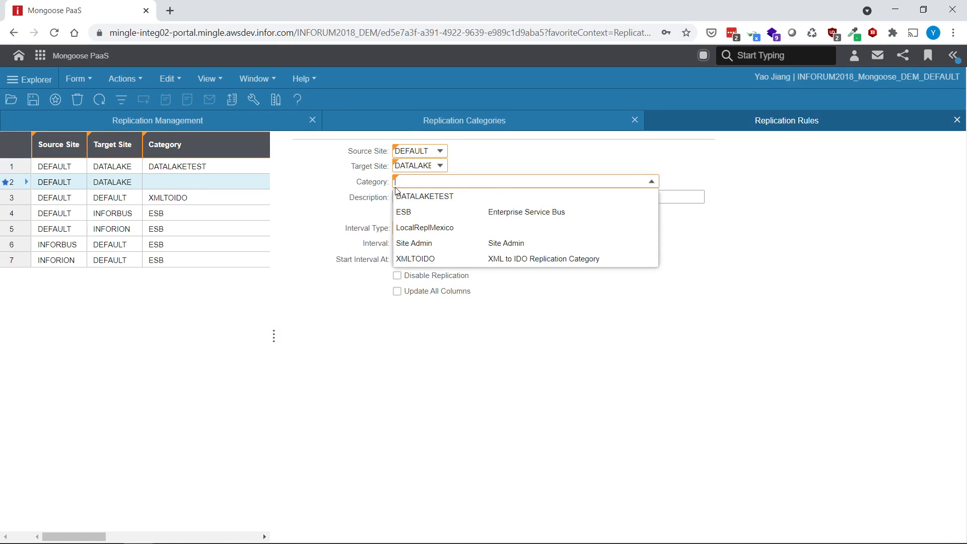
click(424, 196)
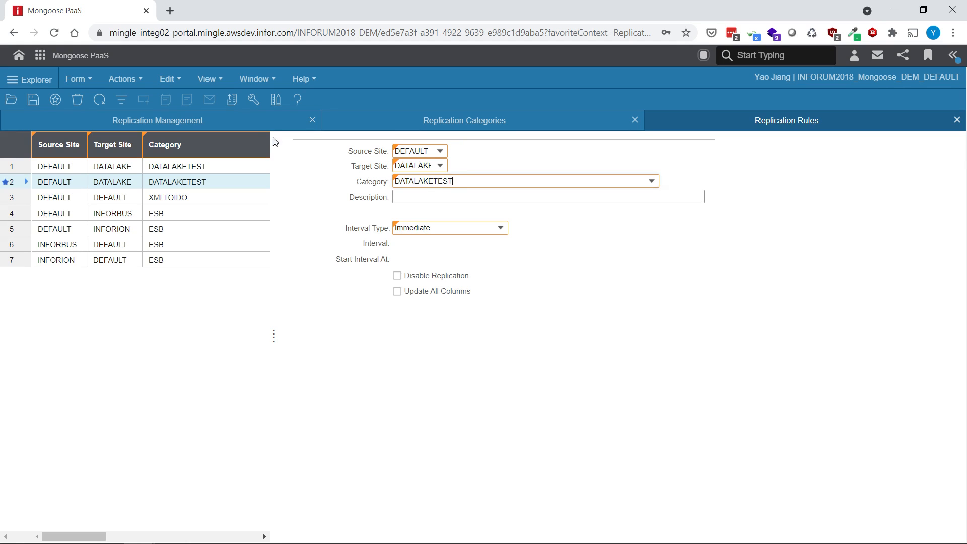
Step: Review the tables in the DATALAKETEST replication category and the interval type options available for replication rules
click(381, 125)
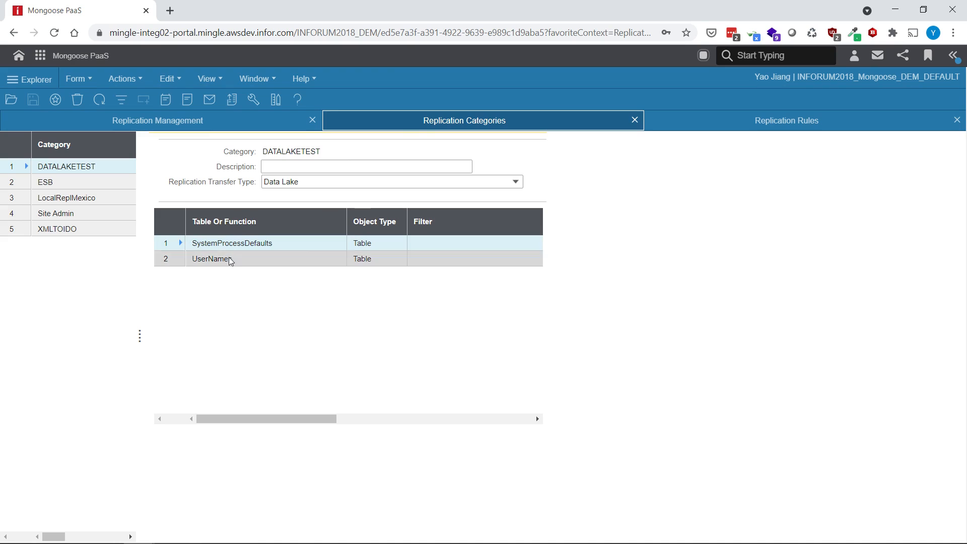
click(720, 122)
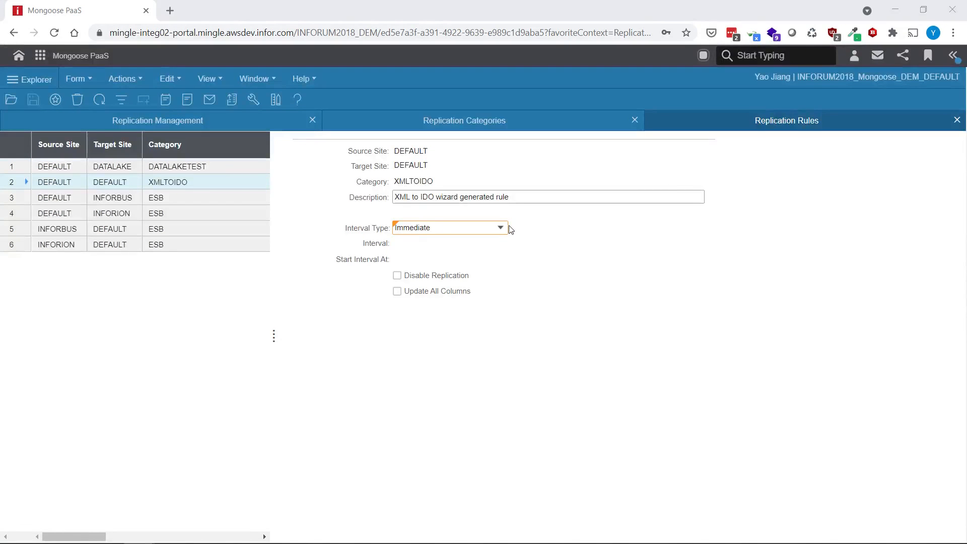
click(501, 229)
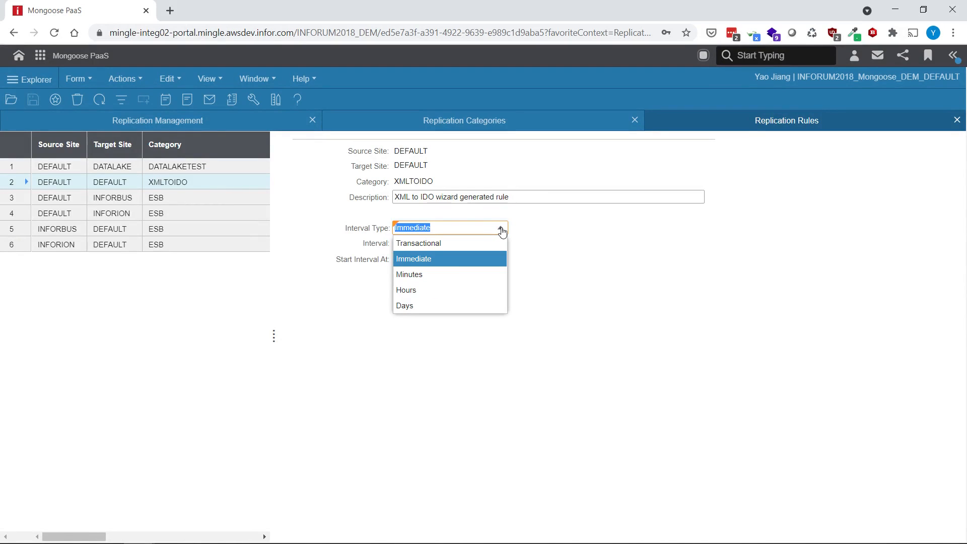
click(562, 248)
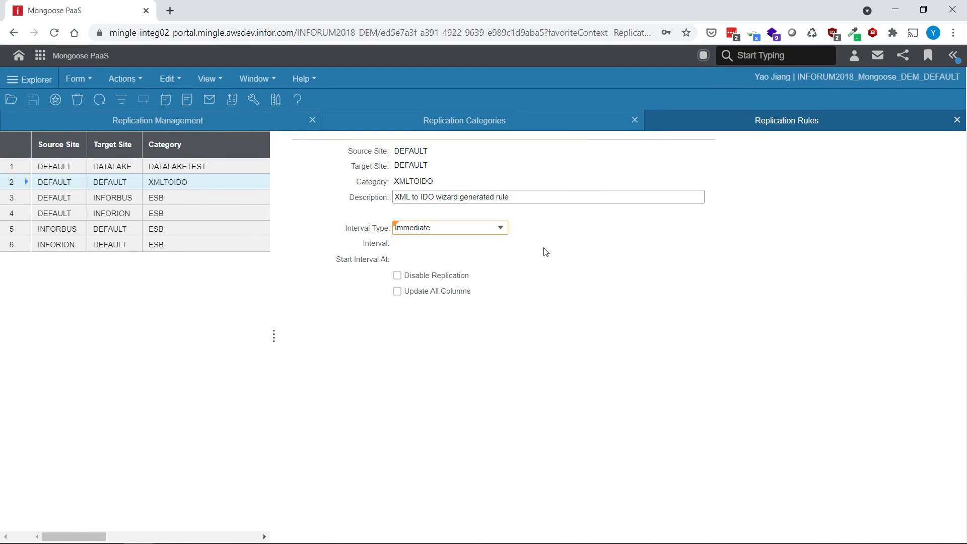
click(414, 121)
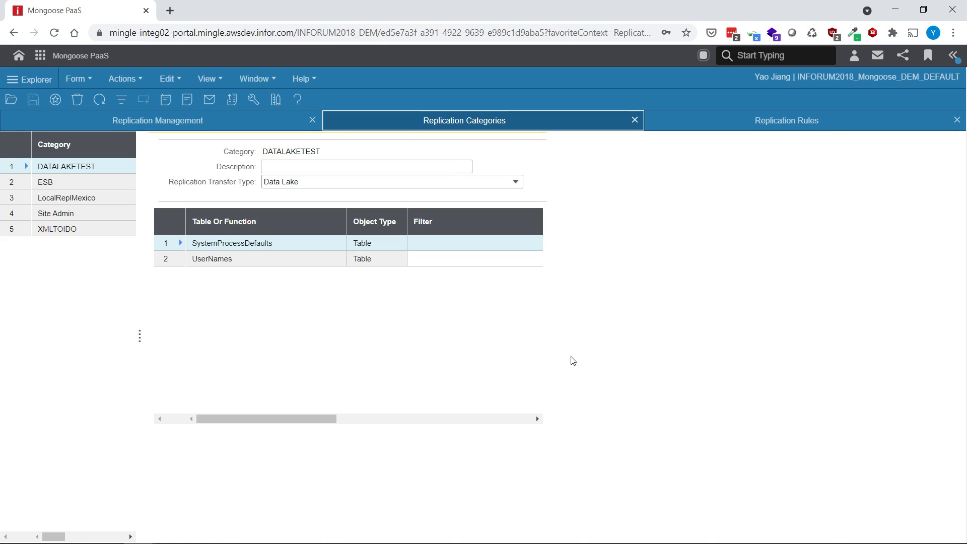
click(761, 124)
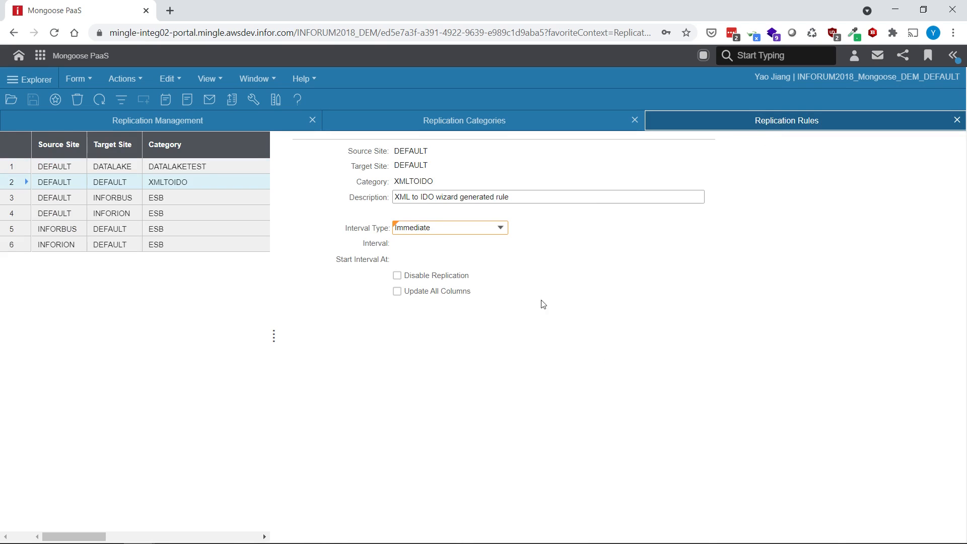
Step: Open the Generate Data Lake Schema form for the DATALAKE site
click(75, 78)
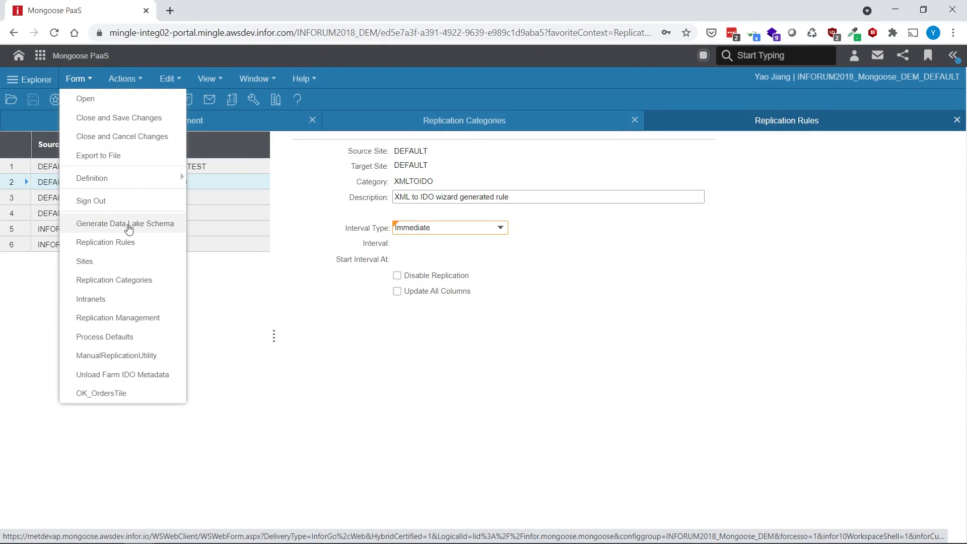
click(129, 226)
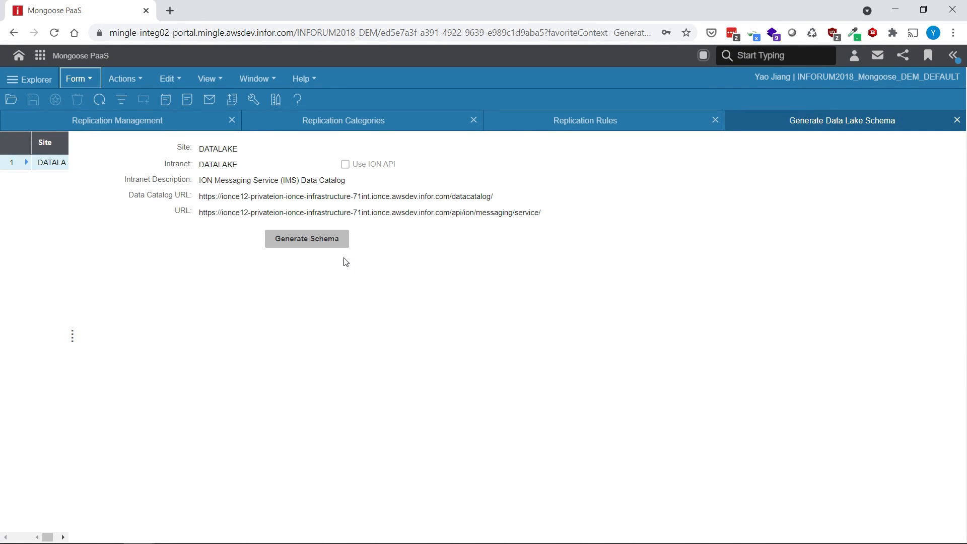
Step: Check the tables in the DATALAKETEST replication category and switch to ION Desk to view the existing object schemas
click(335, 126)
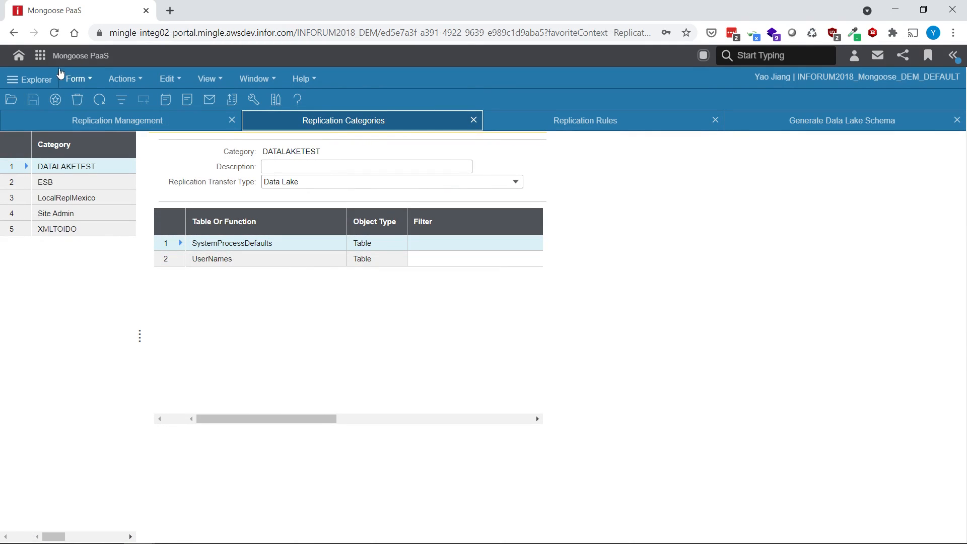
click(50, 58)
click(130, 190)
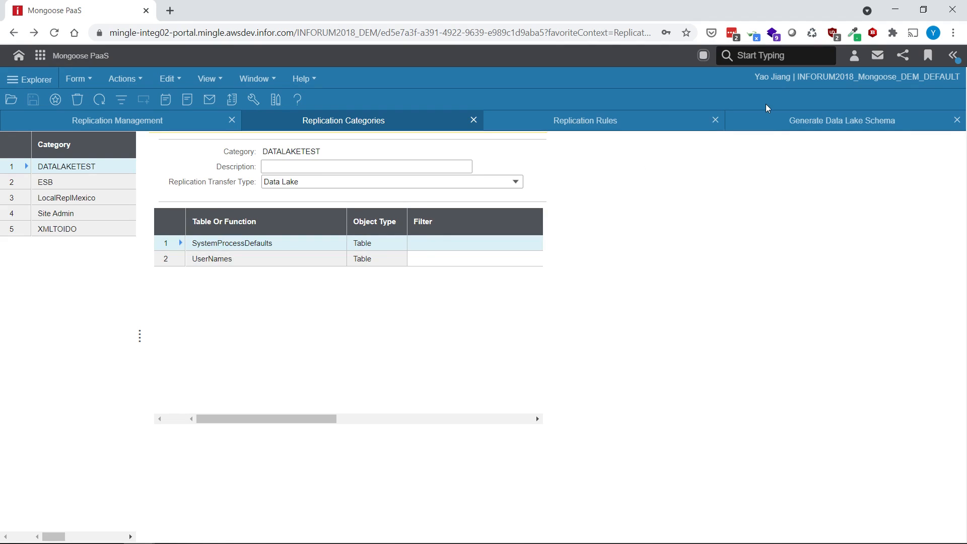
Step: Generate the data lake schema for the DATALAKE site from the Generate Data Lake Schema form
click(786, 121)
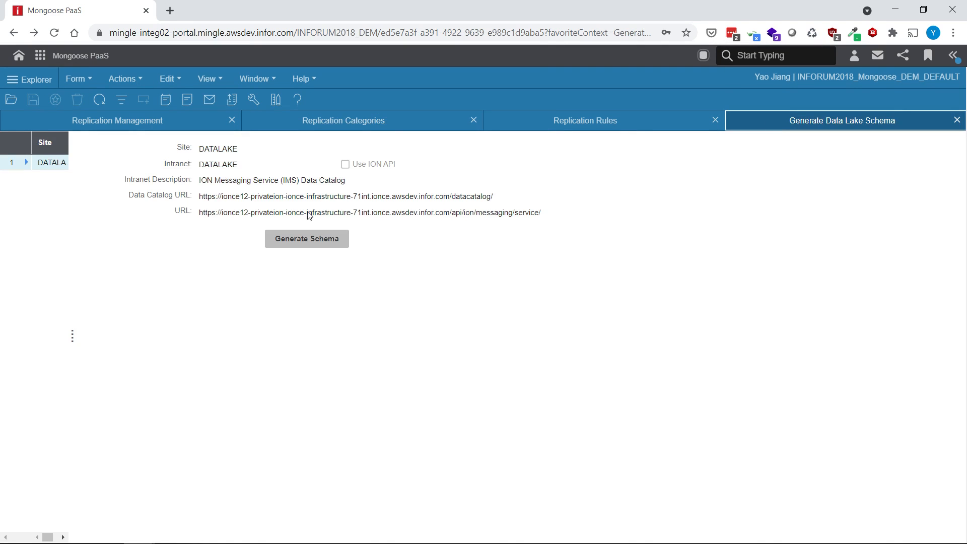
click(312, 240)
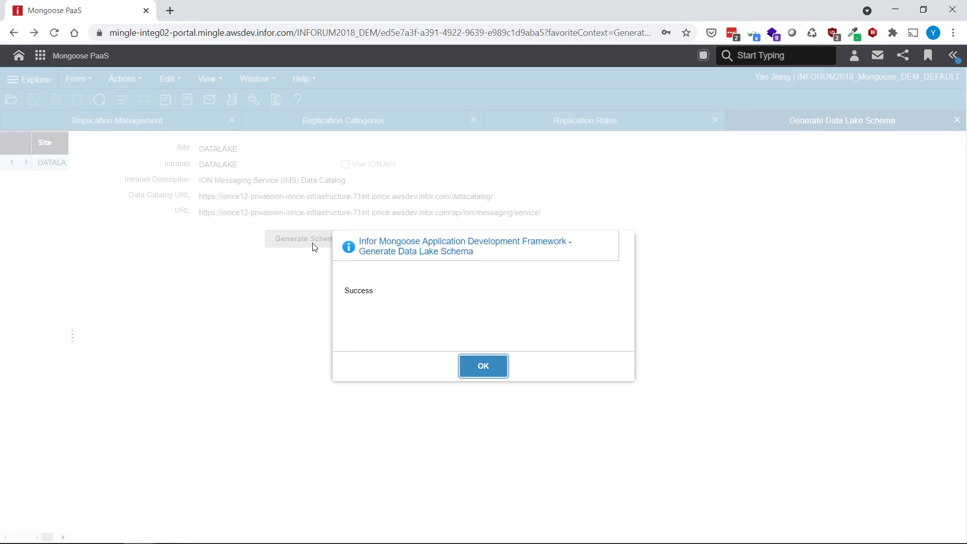
click(484, 366)
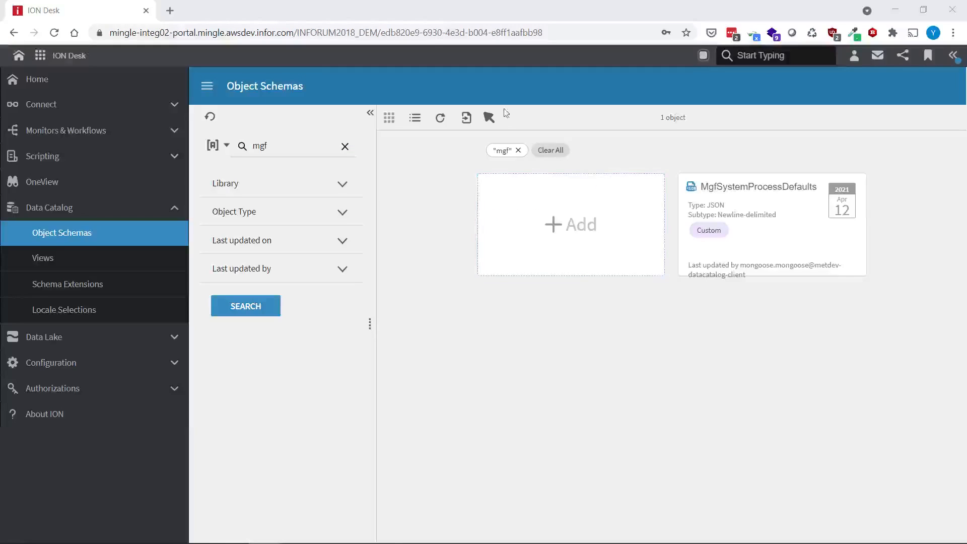
Step: In ION Desk, refresh the object schemas filtered by mgf and open the MgfUserNames schema
click(440, 118)
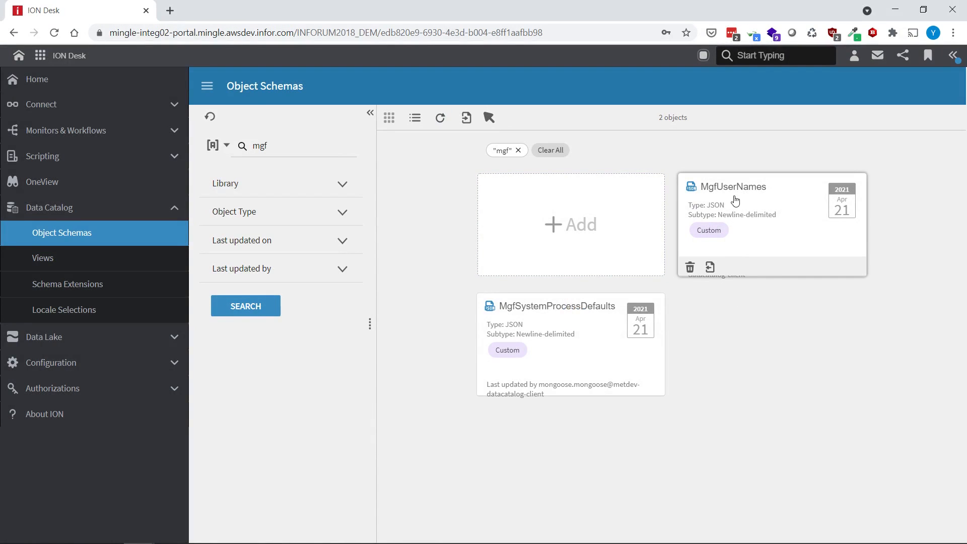
click(769, 222)
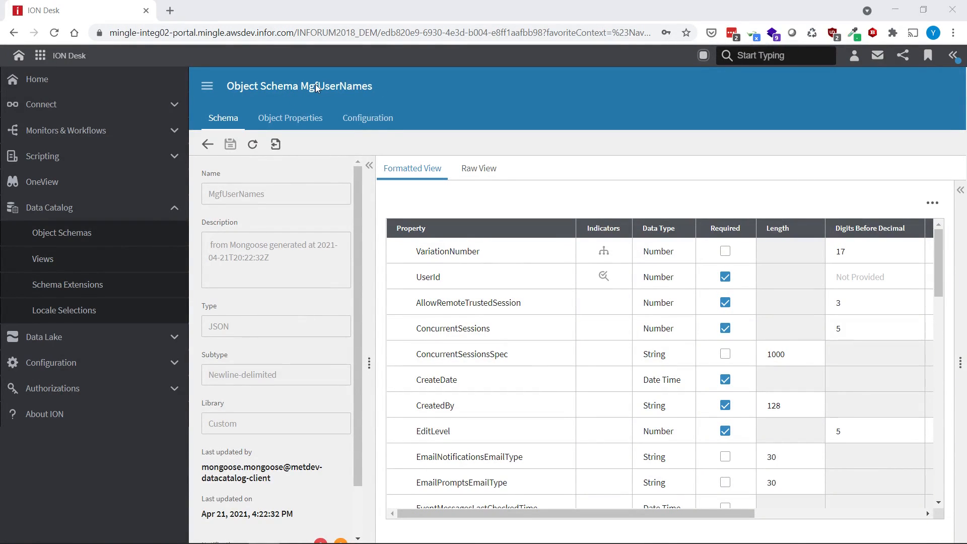
Step: Switch back to Mongoose PaaS and open the Process Defaults form by filtering the form list for proce
click(40, 56)
click(75, 124)
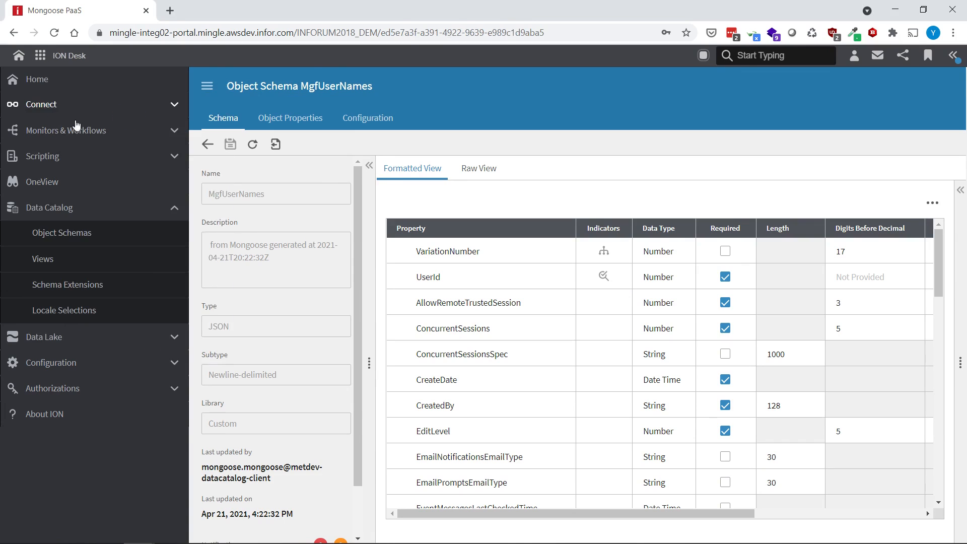
click(76, 78)
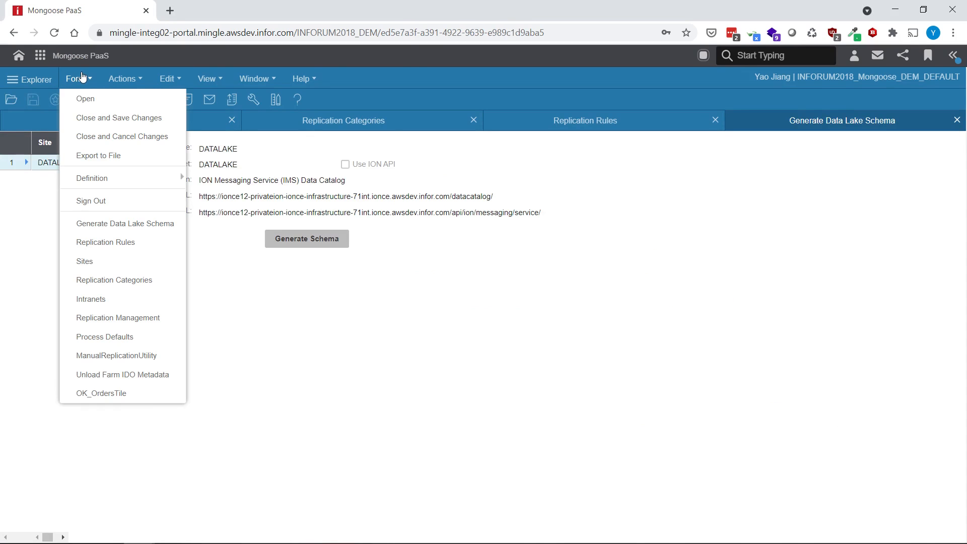
click(85, 104)
text(proc)
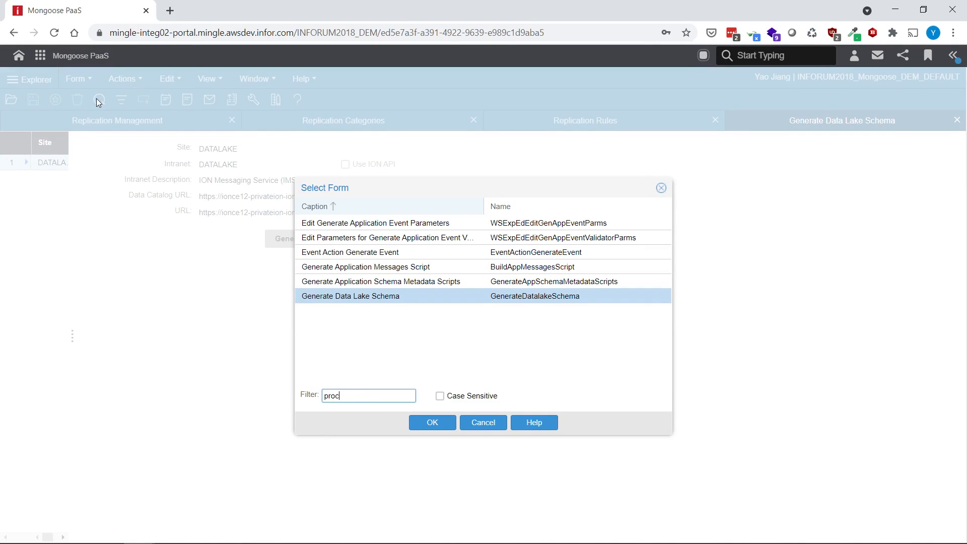
text(e)
double_click(416, 253)
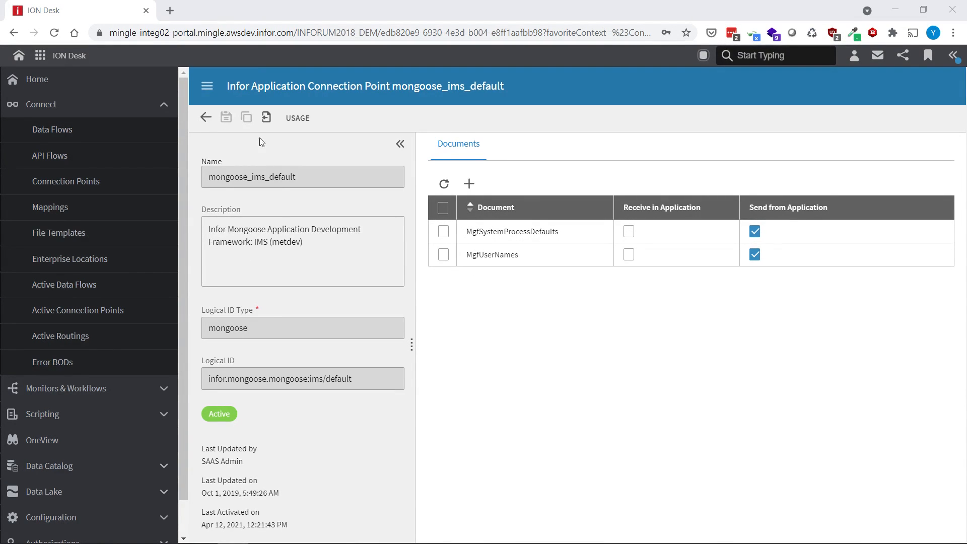
Step: Start a new Data Lake Flow from the Data Flows page in ION Desk
click(97, 133)
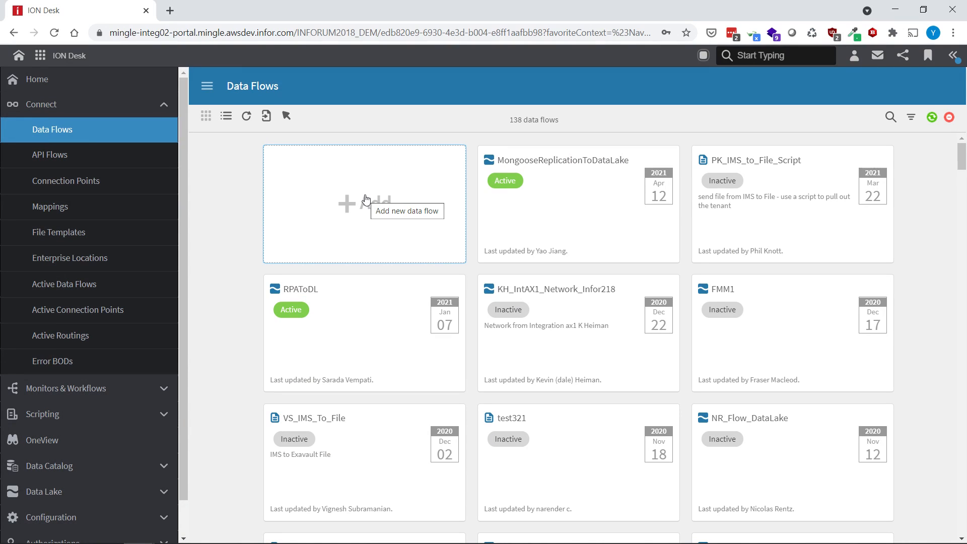
click(366, 199)
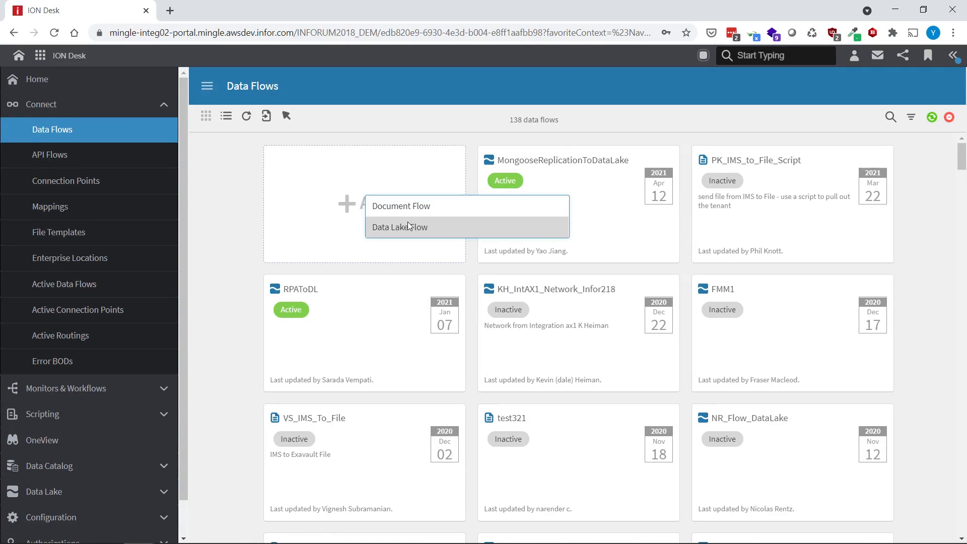
click(407, 224)
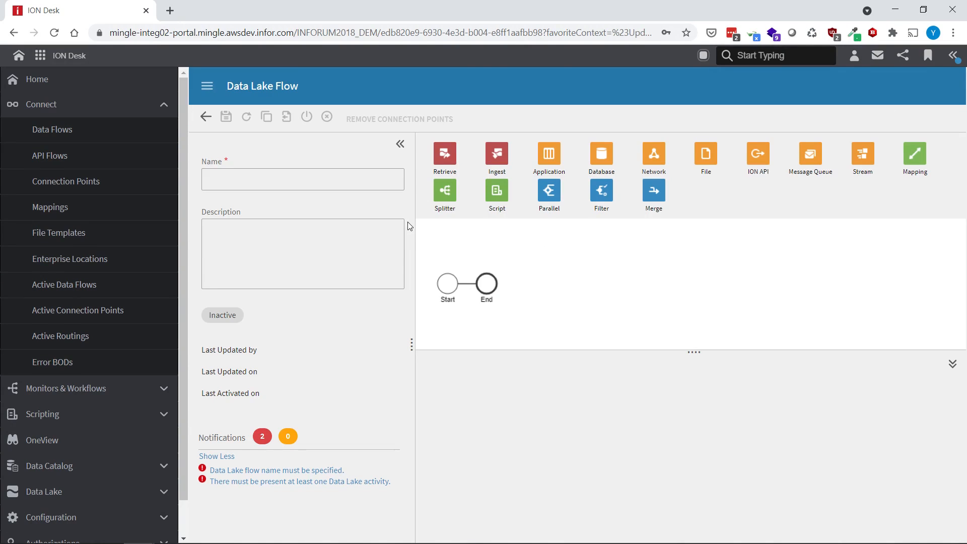
Step: Add an Application activity between Start and End and assign the mongoose_ims_default application to it
drag(549, 153, 474, 285)
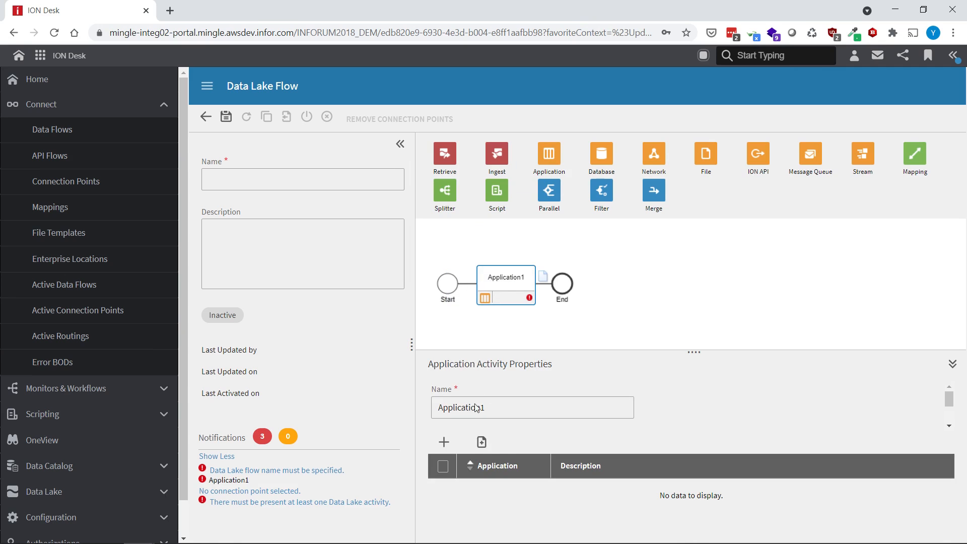
click(444, 442)
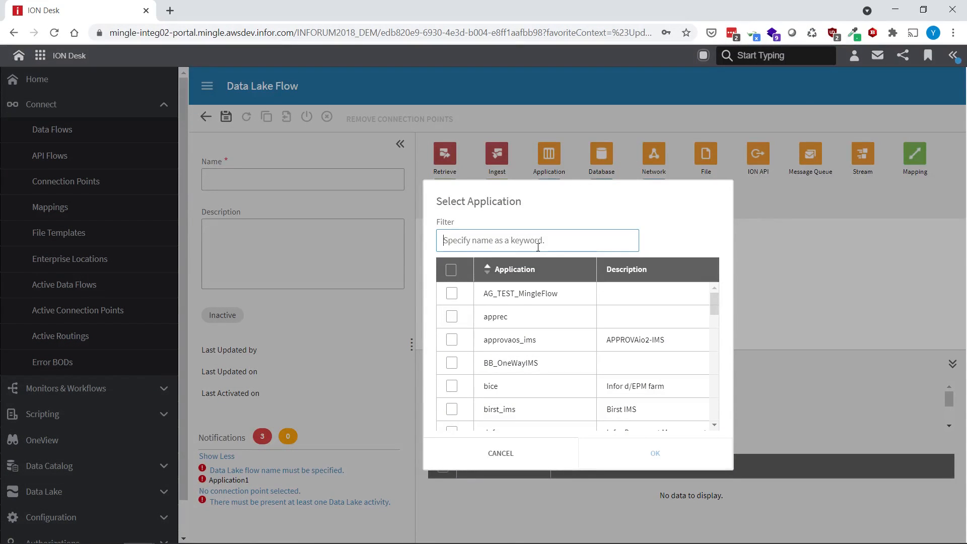
text(mongoo)
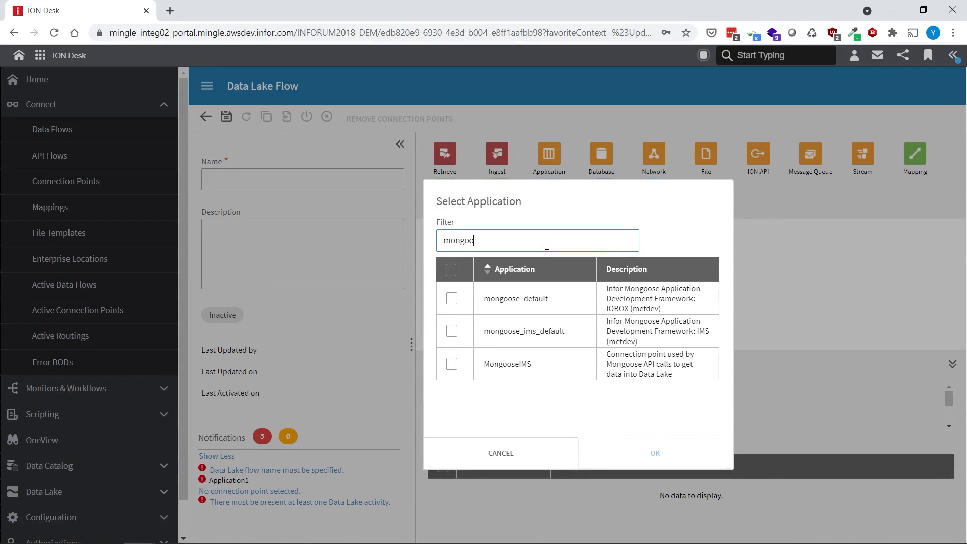
click(452, 331)
click(699, 463)
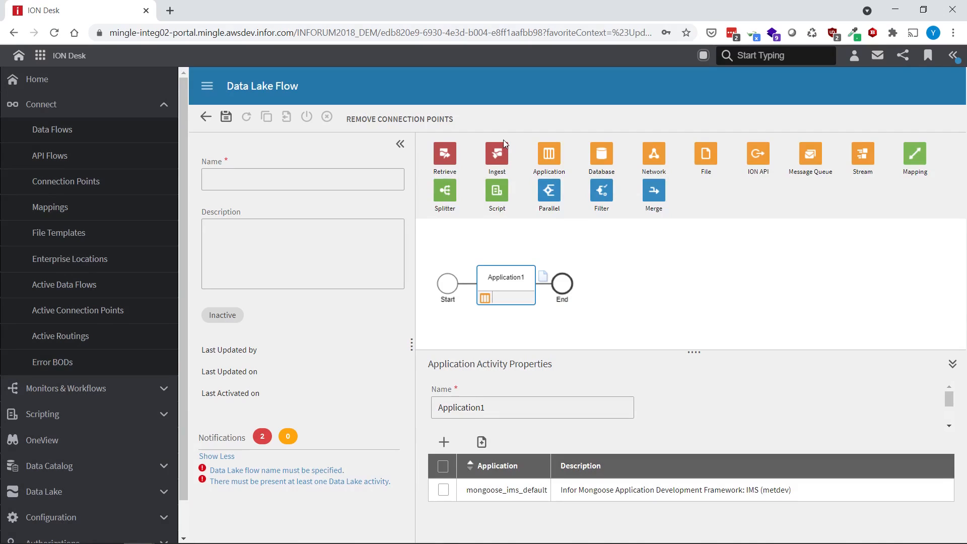
Step: Add an Ingest activity after Application1 and select MgfUserNames as the document passed between the two activities
drag(503, 140, 549, 285)
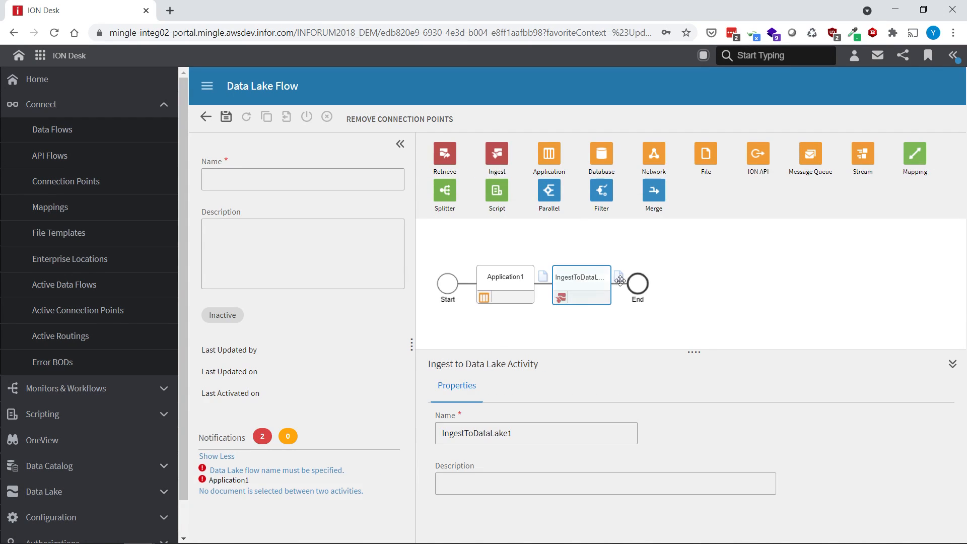
click(524, 278)
click(548, 282)
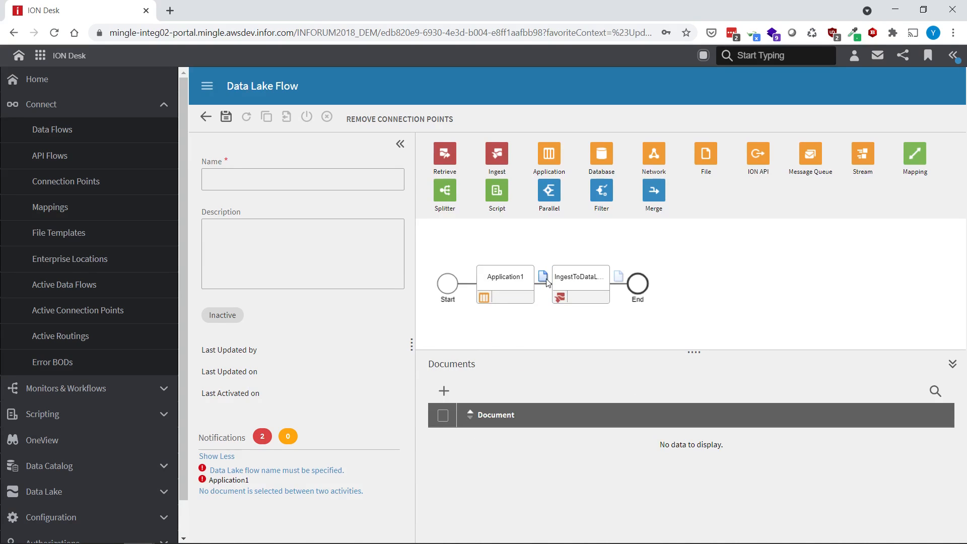
click(443, 392)
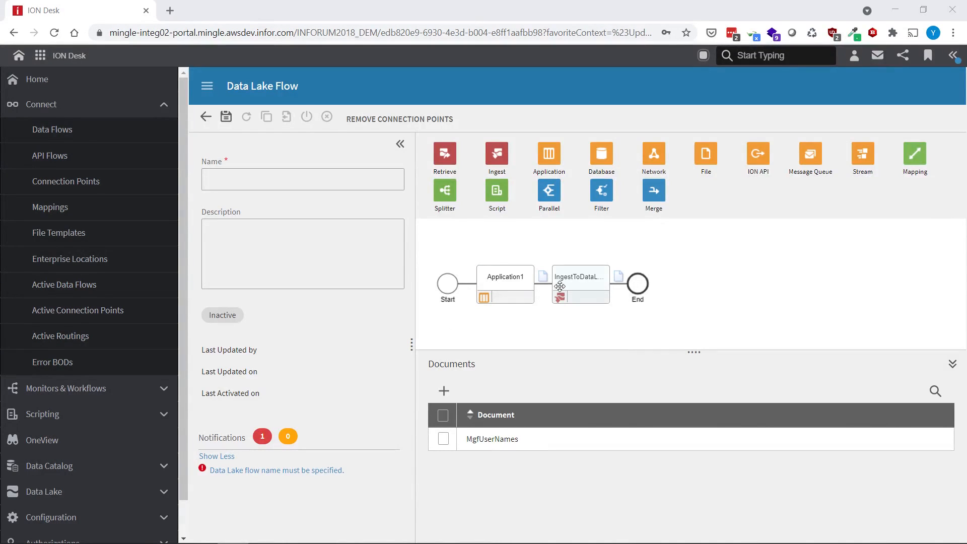
Step: Leave the unnamed data lake flow without saving and return to the data flows list
click(334, 179)
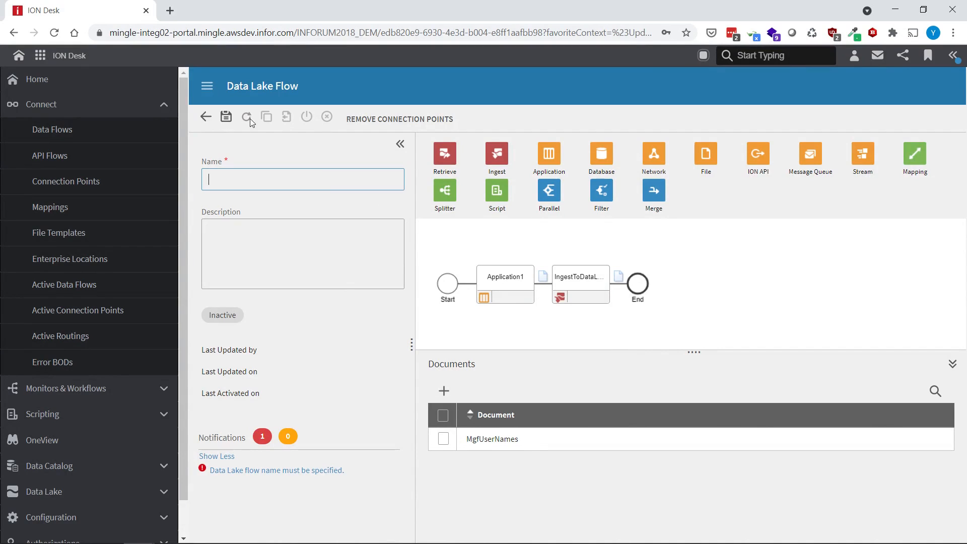
click(206, 119)
click(486, 352)
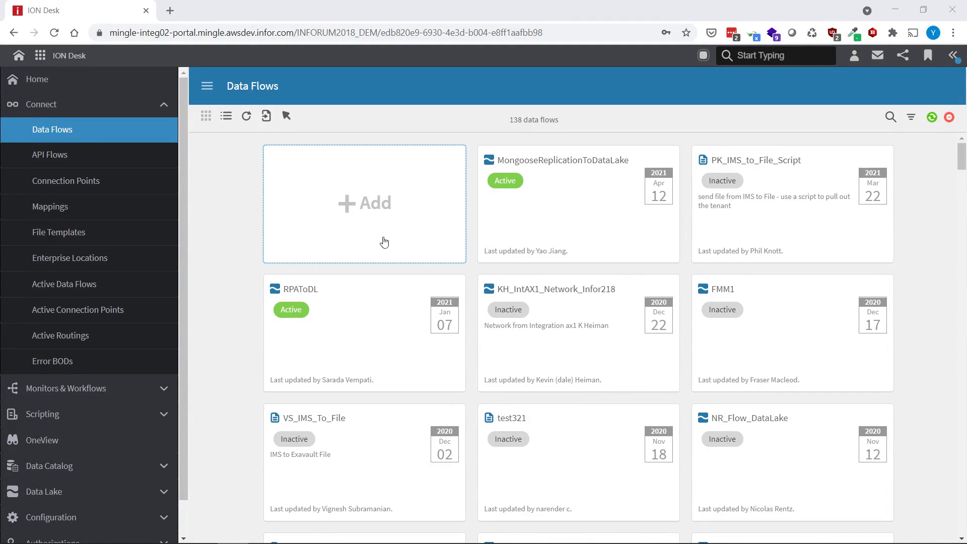
Step: Switch to Mongoose PaaS and regenerate the replication triggers from the Replication Management form
click(39, 56)
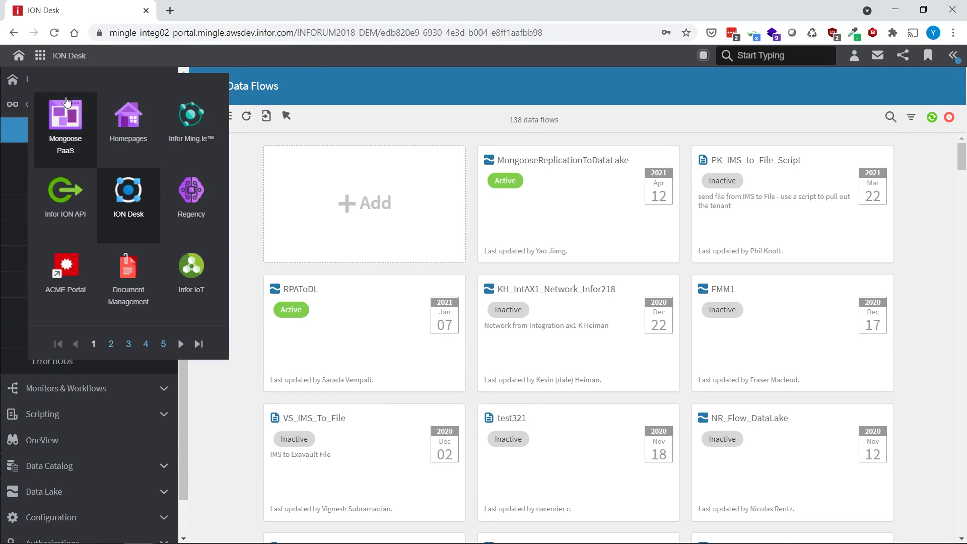
click(65, 113)
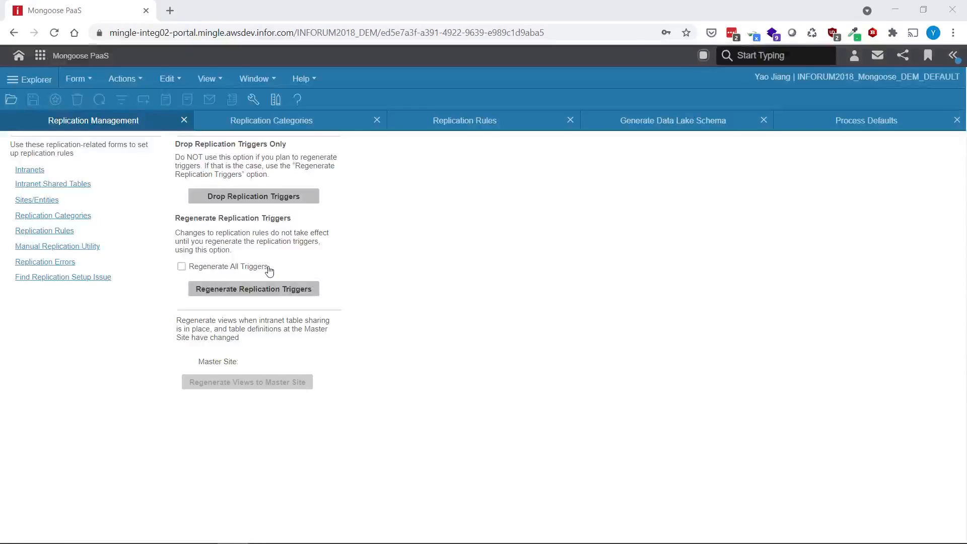
click(238, 287)
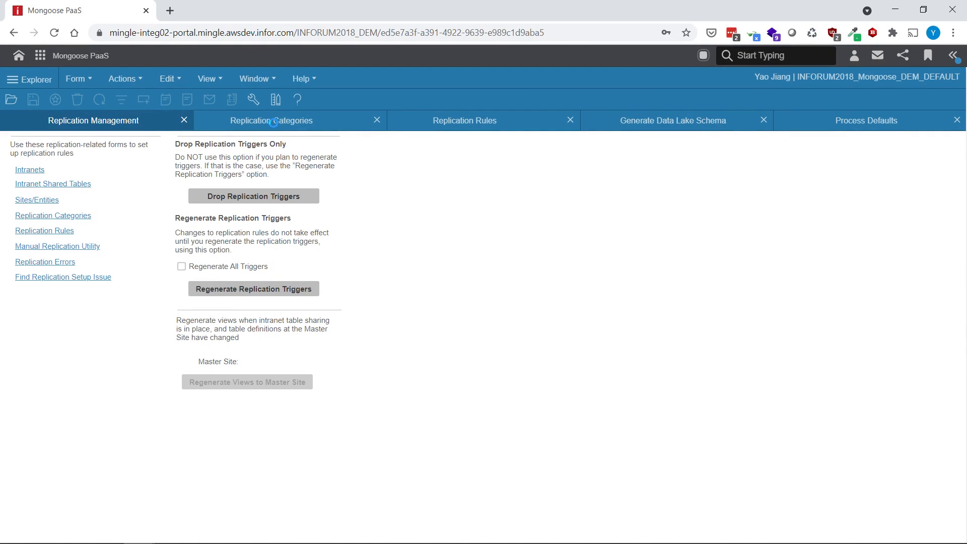
click(479, 372)
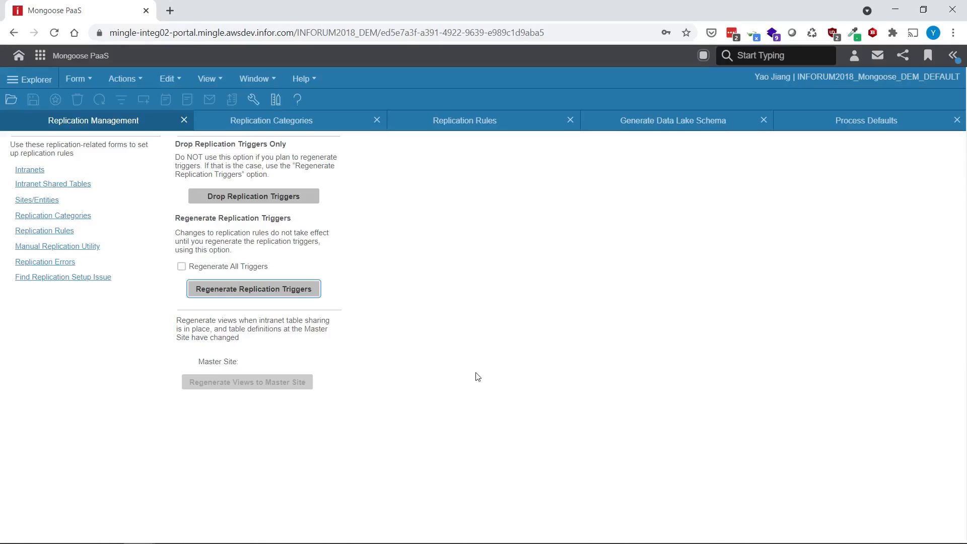
Step: Open the Unload Farm IDO Metadata form by filtering for unload, and unload the farm IDO metadata
click(67, 81)
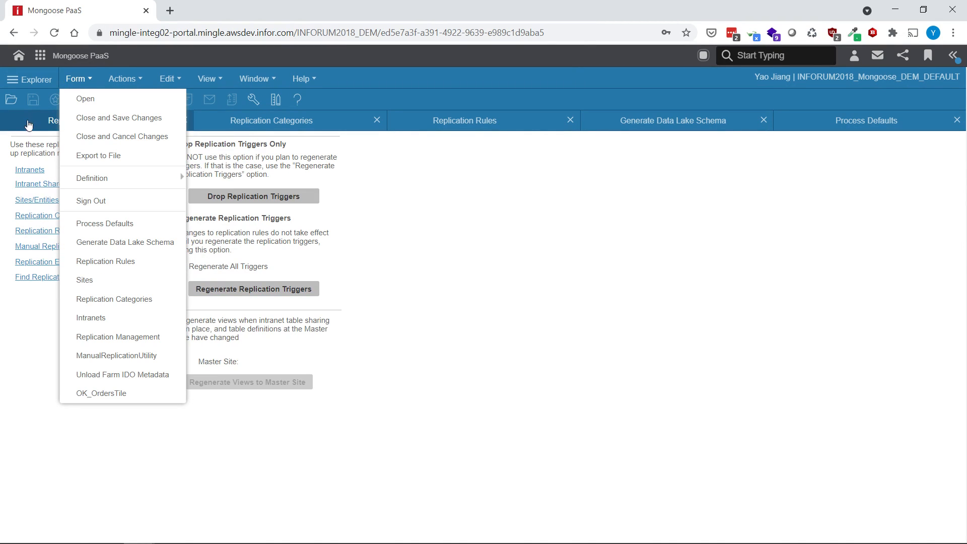
click(89, 92)
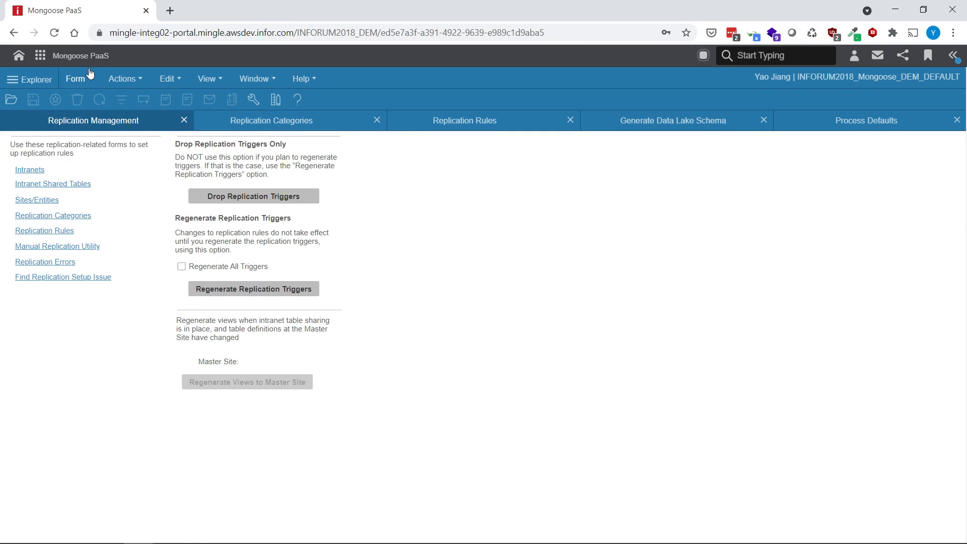
click(71, 78)
click(96, 98)
text(unload)
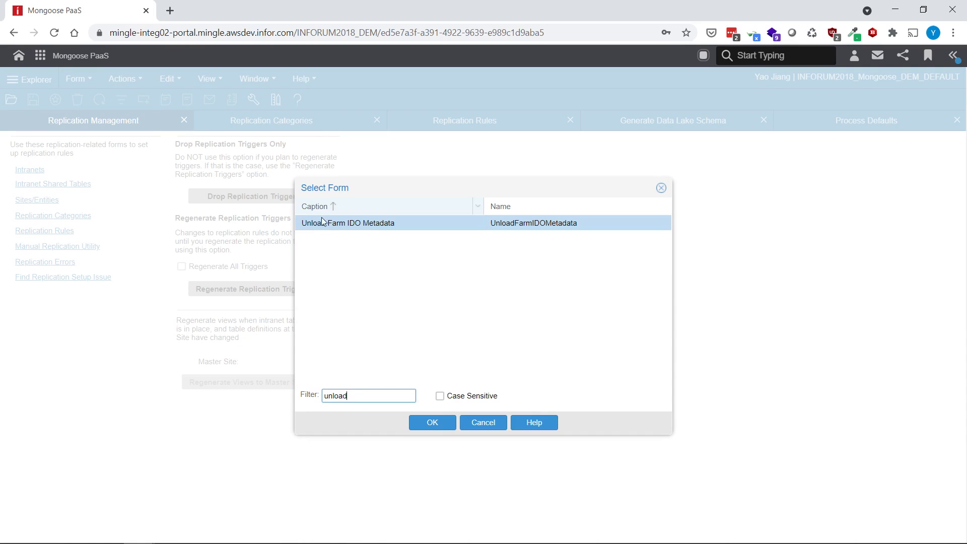
double_click(324, 225)
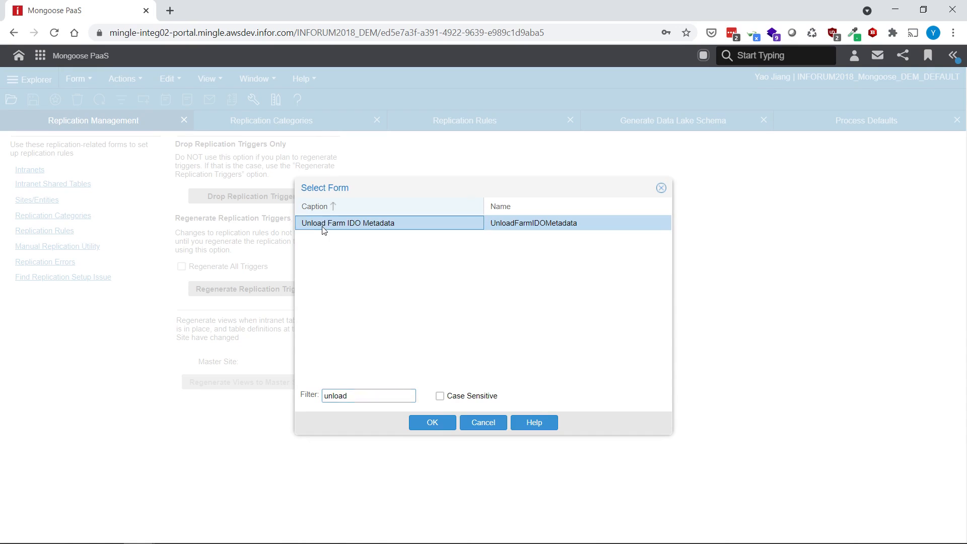
click(137, 200)
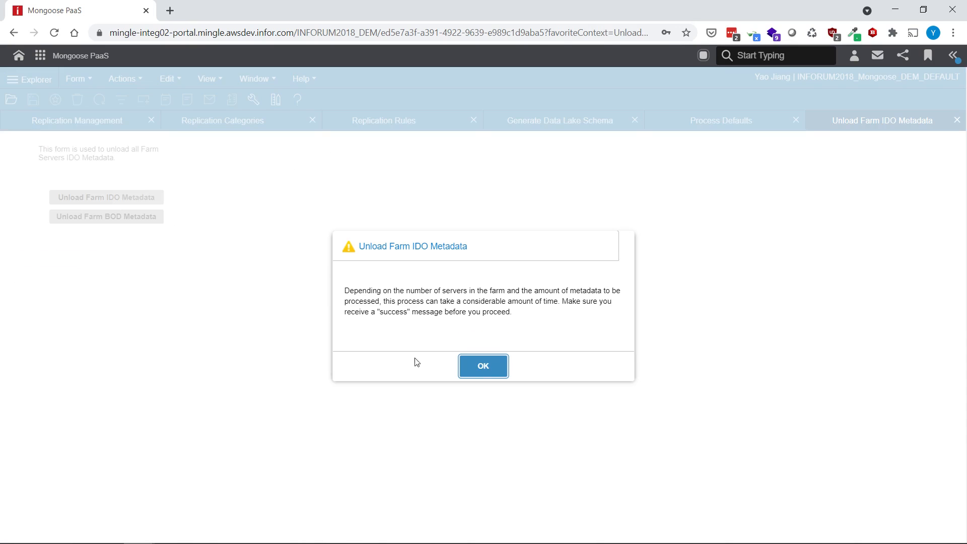
click(482, 365)
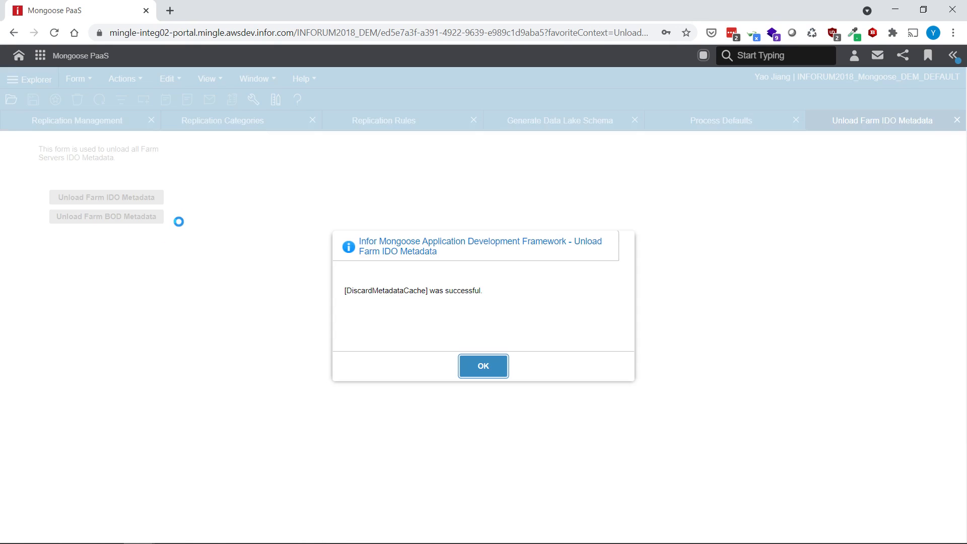
Step: Unload the farm BOD metadata as well and acknowledge the completion messages
click(489, 358)
click(152, 219)
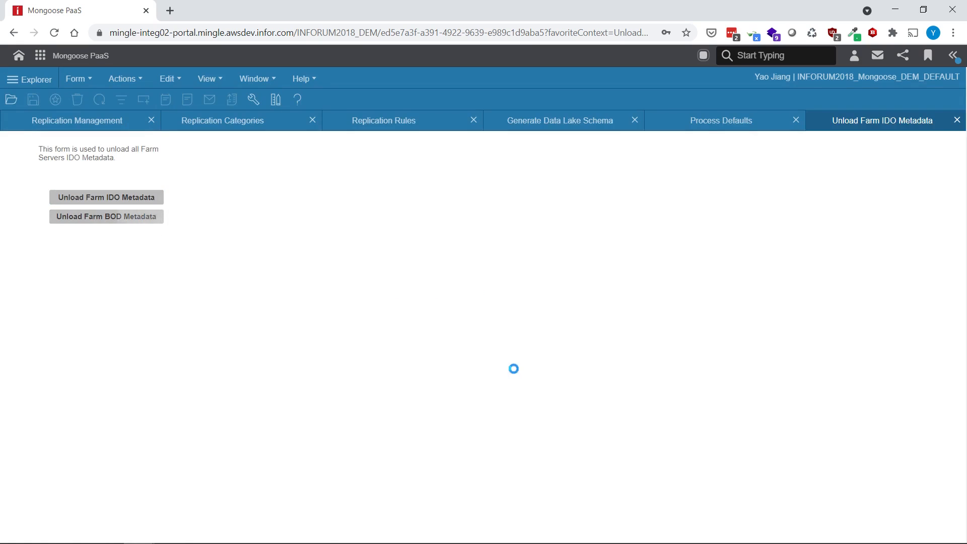
click(502, 369)
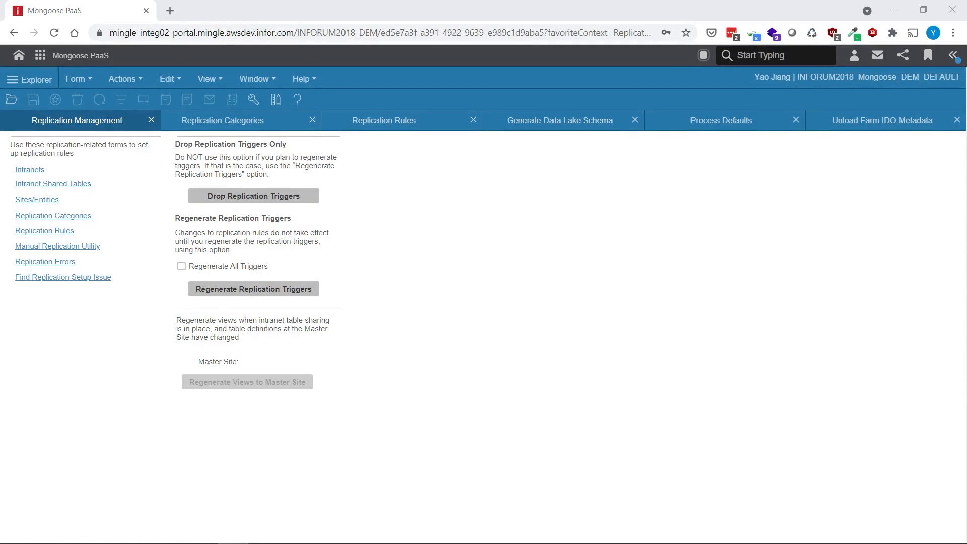
Step: Create and save a manual replication process with site DATALAKE, category DATALAKETEST and table UserNames in the Manual Replication Utility
click(66, 247)
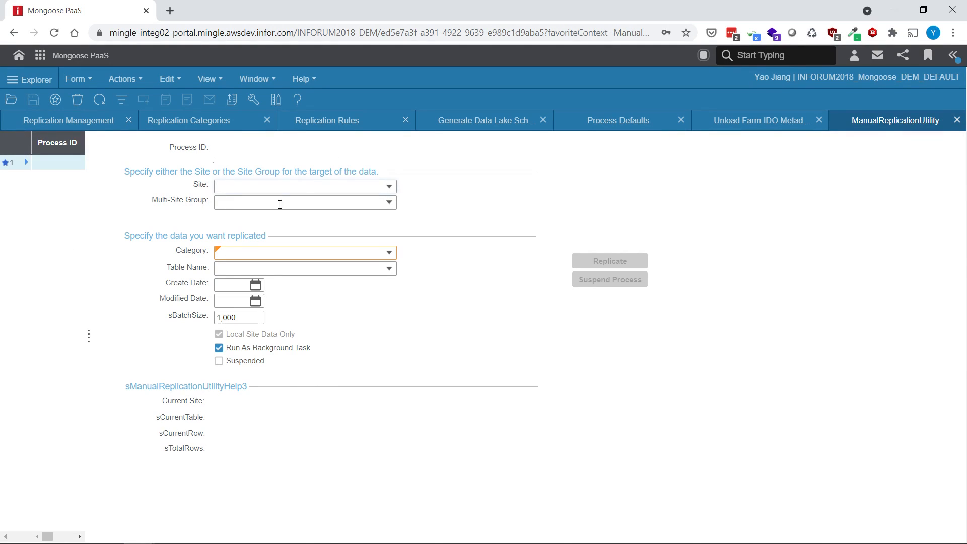
click(389, 187)
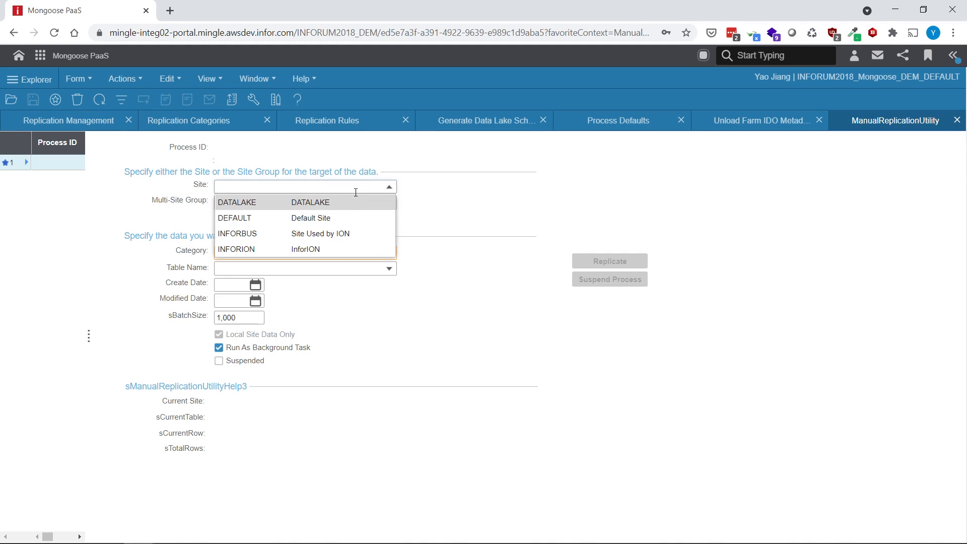
click(347, 200)
click(390, 253)
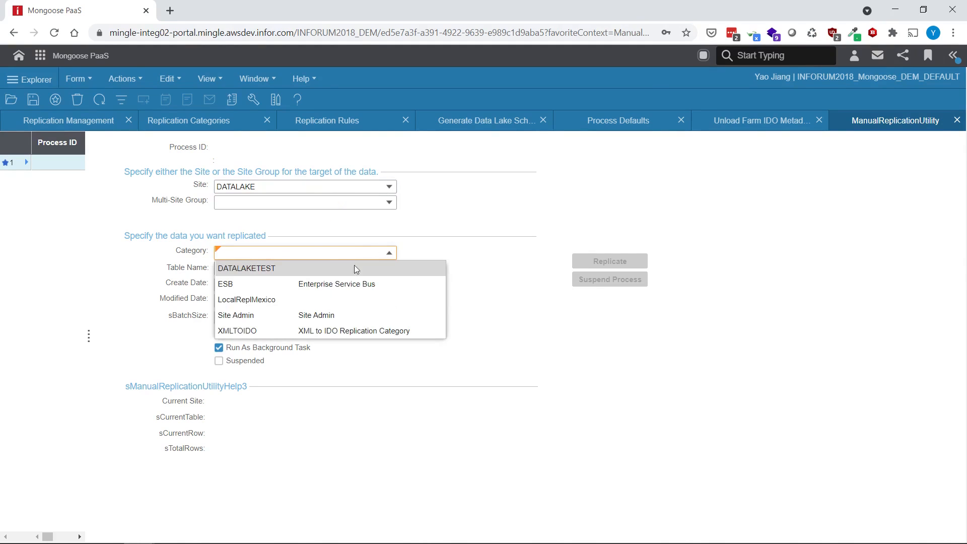
click(353, 266)
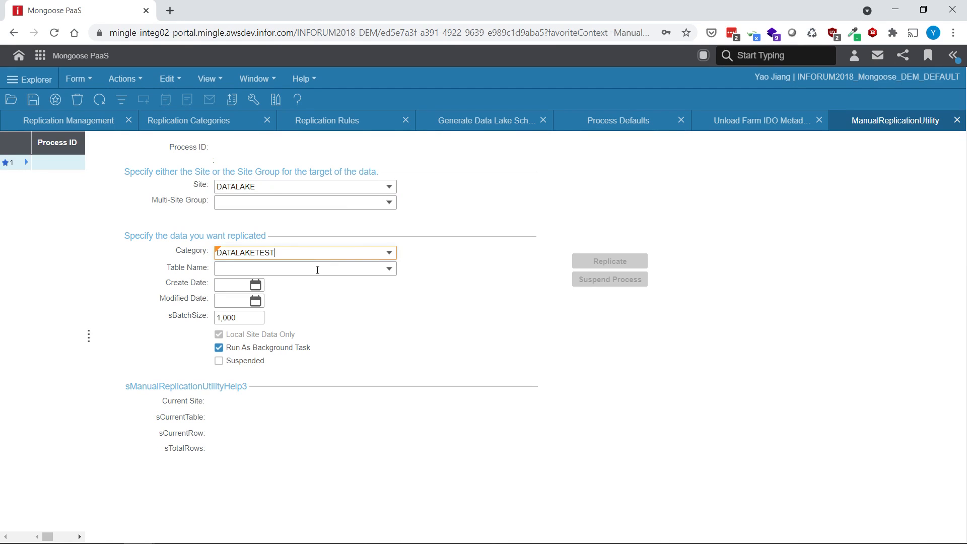
click(390, 269)
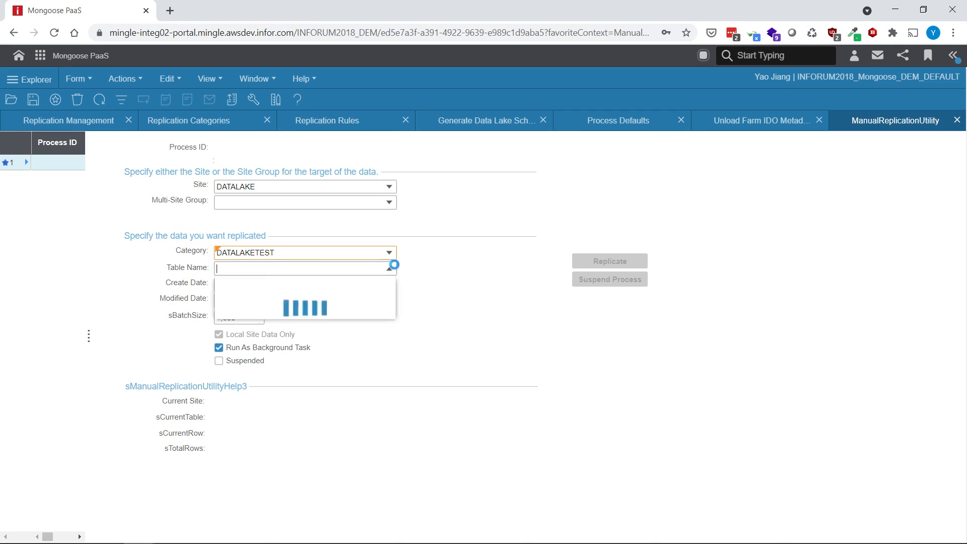
click(355, 301)
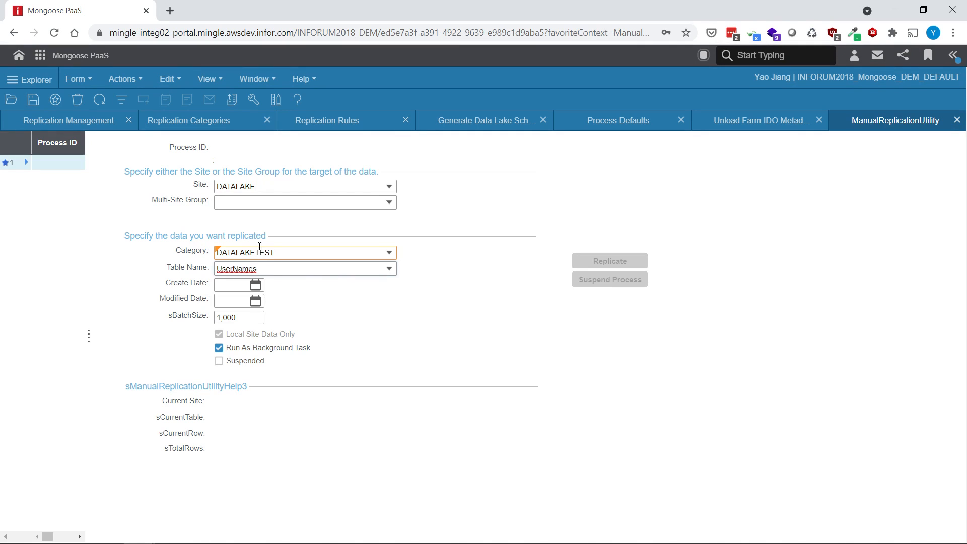
click(35, 104)
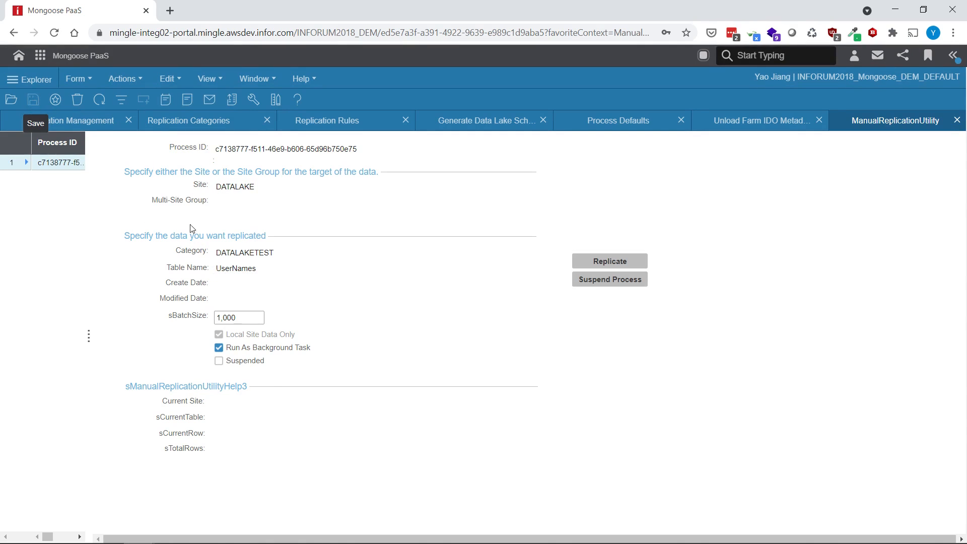
Step: Replicate the saved UserNames process to the data lake and acknowledge the dialogs
click(591, 266)
click(463, 364)
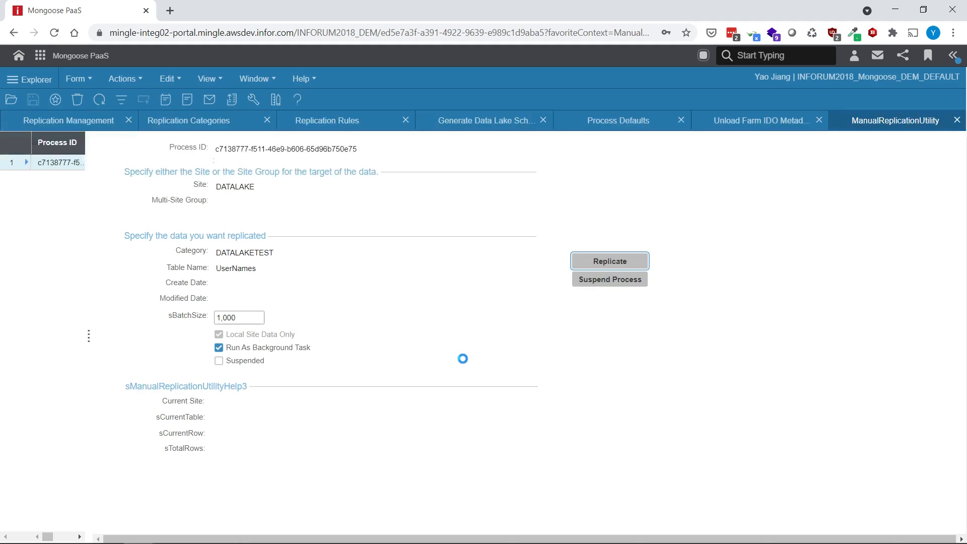
click(464, 364)
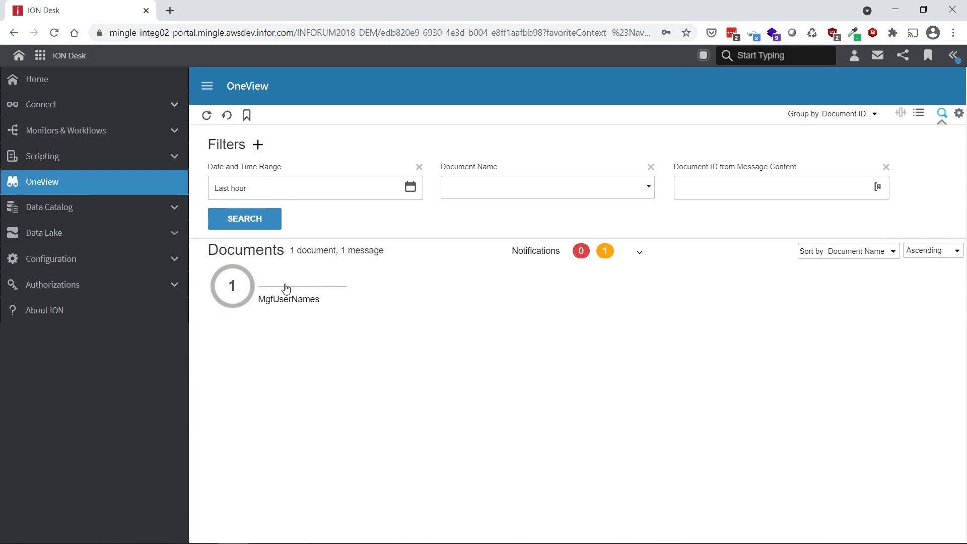
Step: In ION Desk OneView, examine the message content of the replicated MgfUserNames document and close it
click(245, 293)
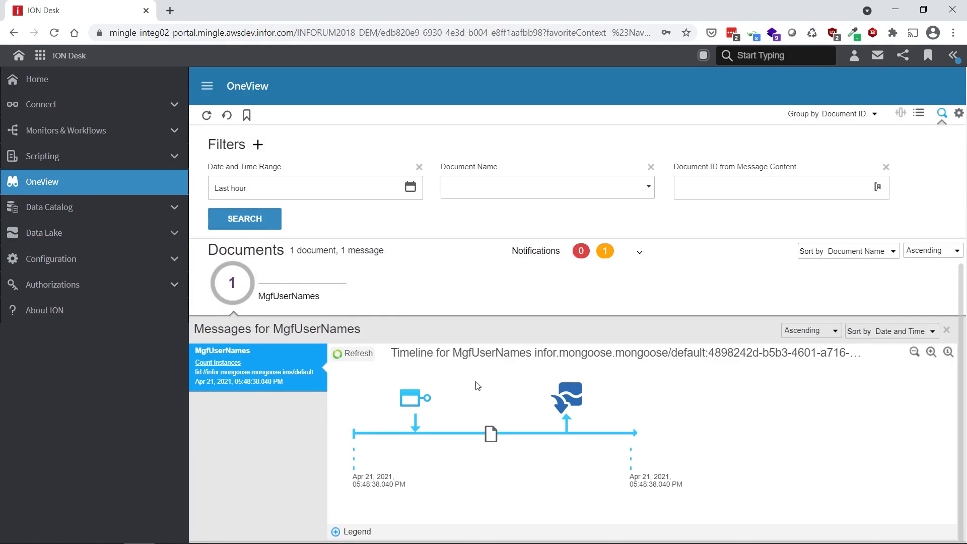
click(489, 434)
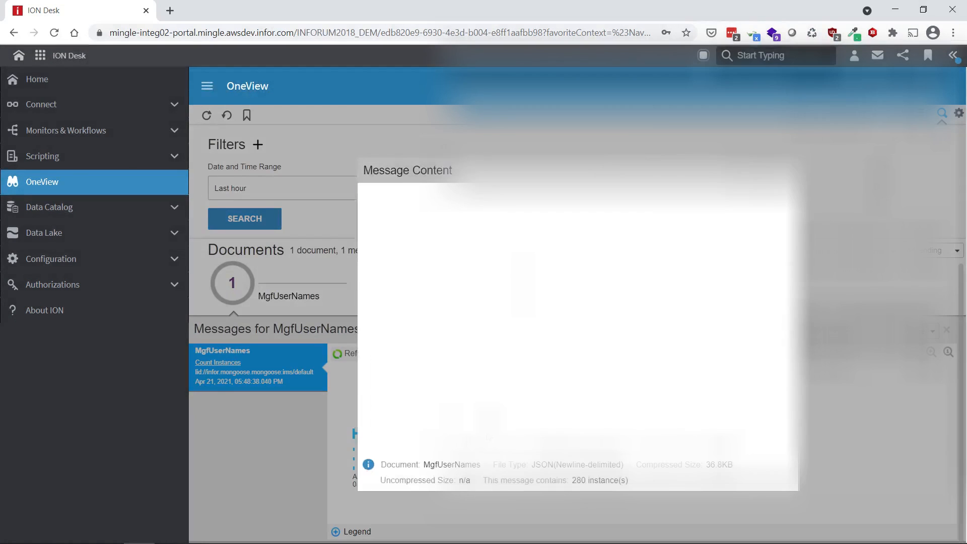
scroll(406, 407, down, 10)
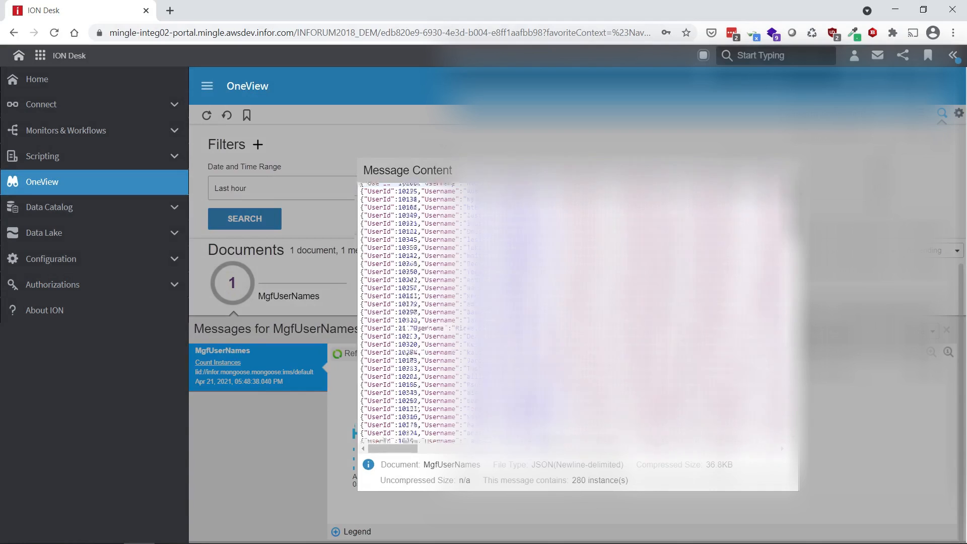
scroll(406, 407, down, 10)
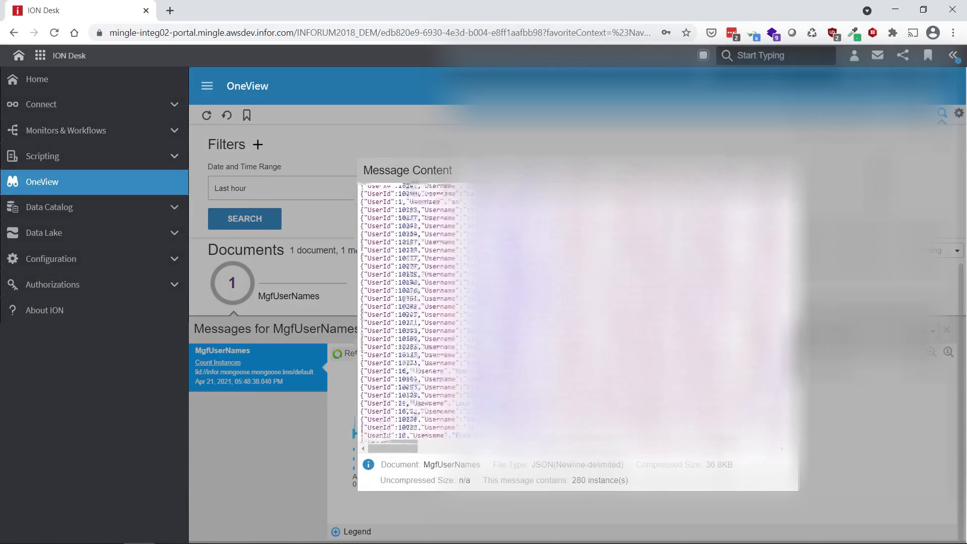
drag(792, 427, 791, 195)
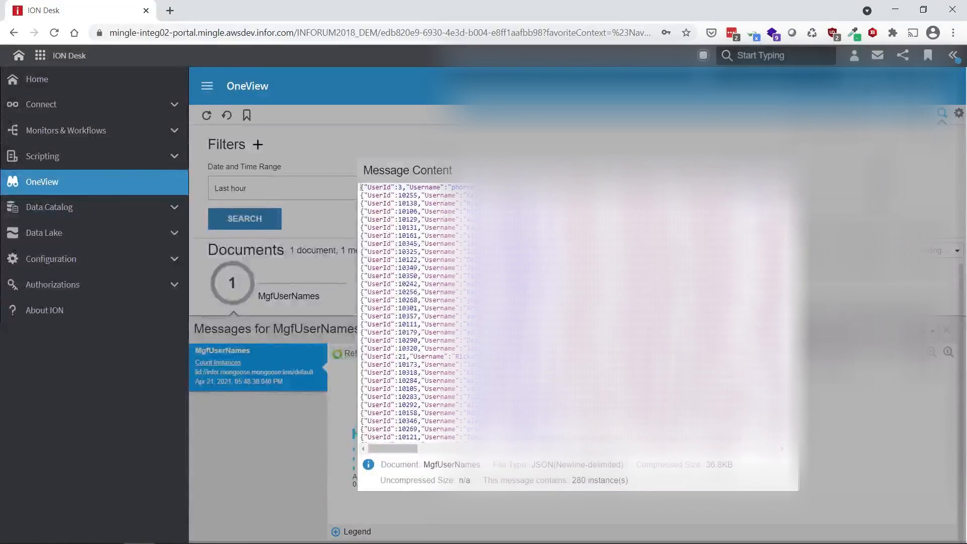
click(787, 171)
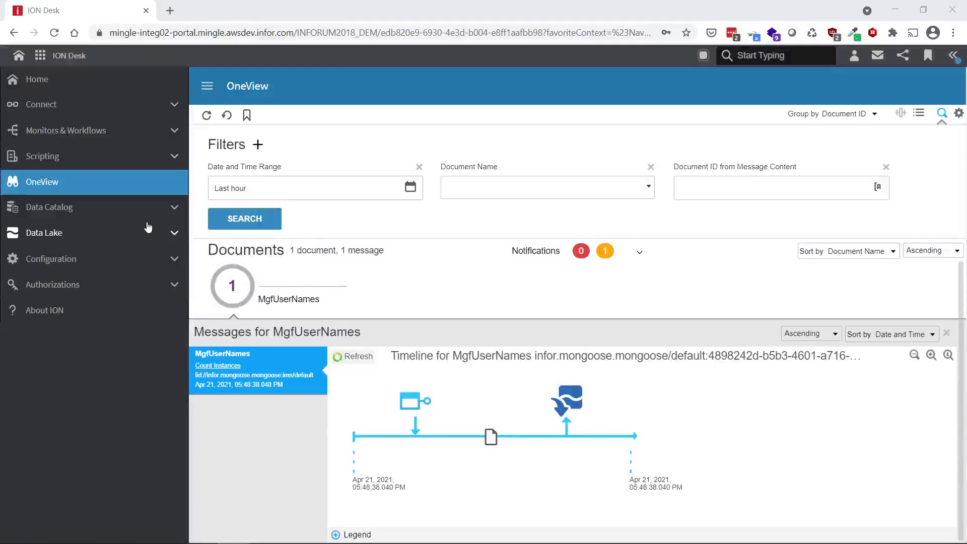
Step: Run the existing MgfUserNames SELECT query in Data Lake Compass and look through the returned columns
click(147, 230)
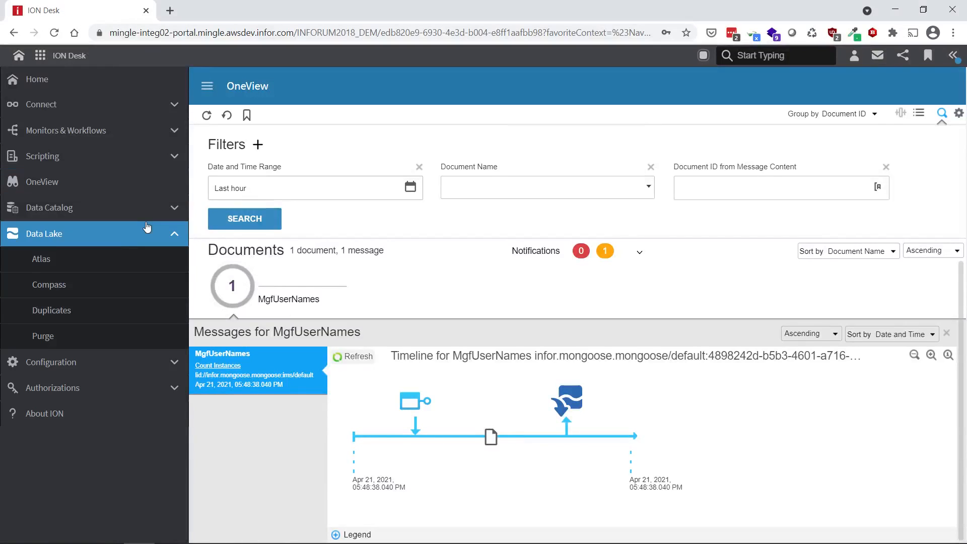
click(102, 286)
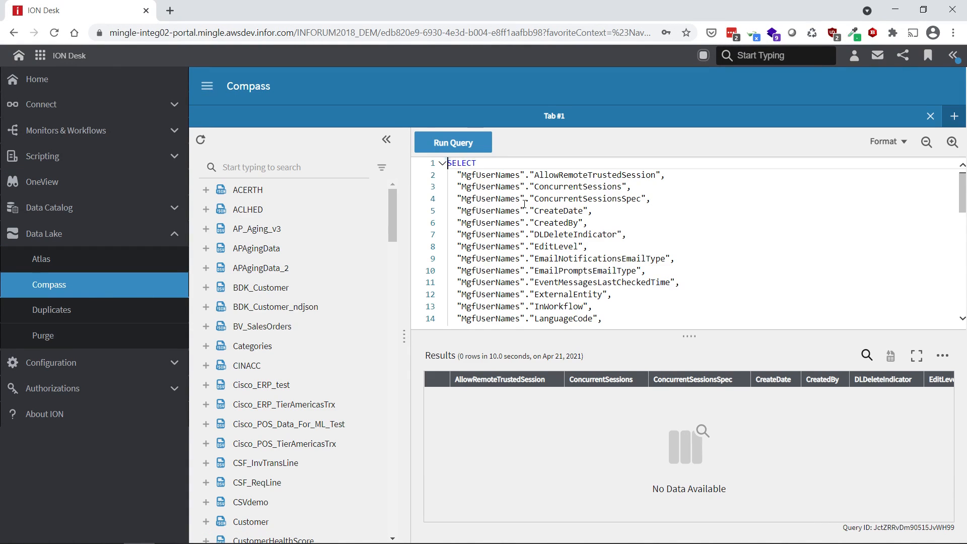
click(479, 153)
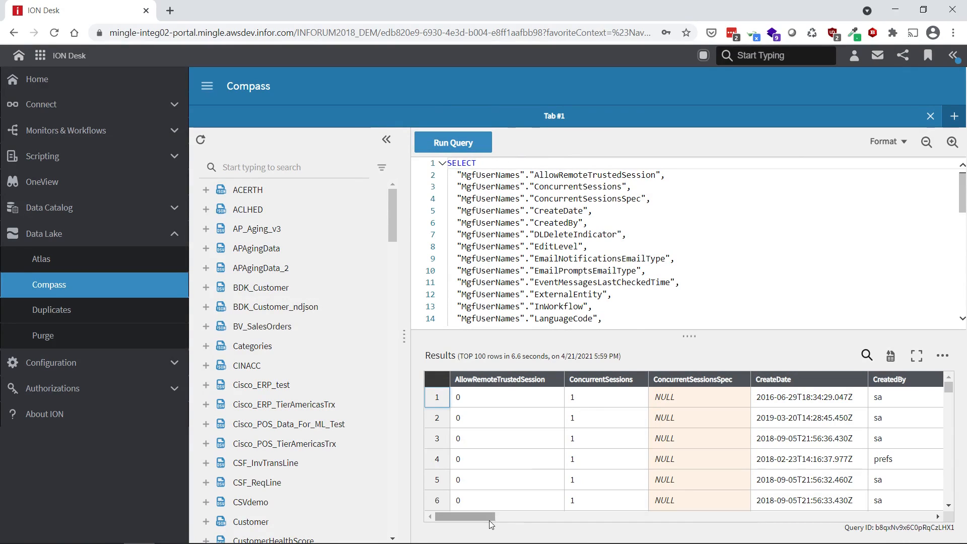
drag(489, 519, 470, 513)
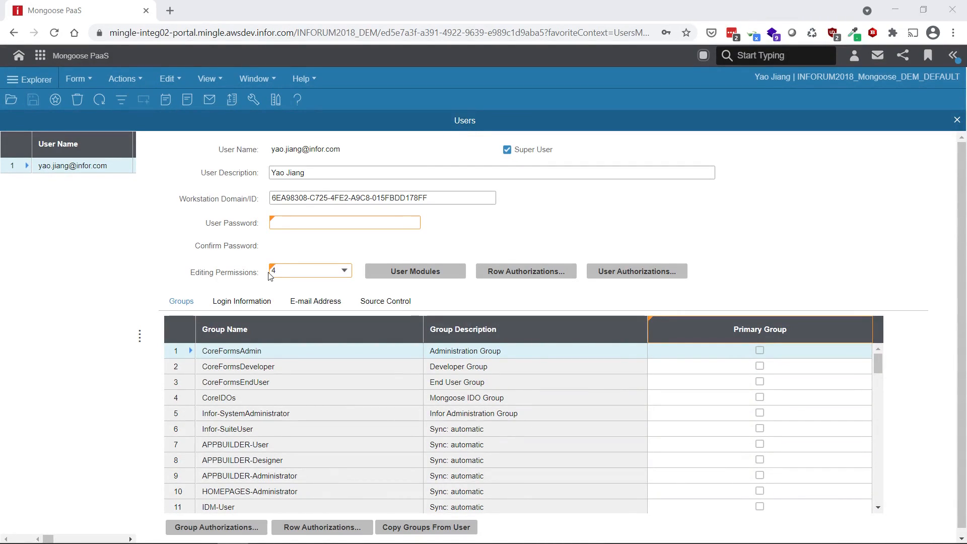
Step: Switch to the Users form in Mongoose PaaS, add a middle initial to the user's description and save the record
click(285, 171)
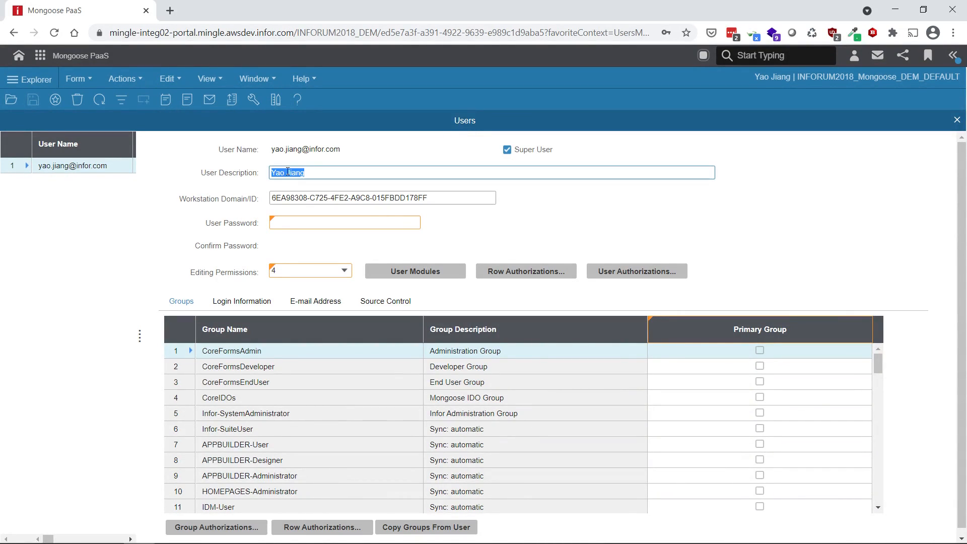
click(291, 172)
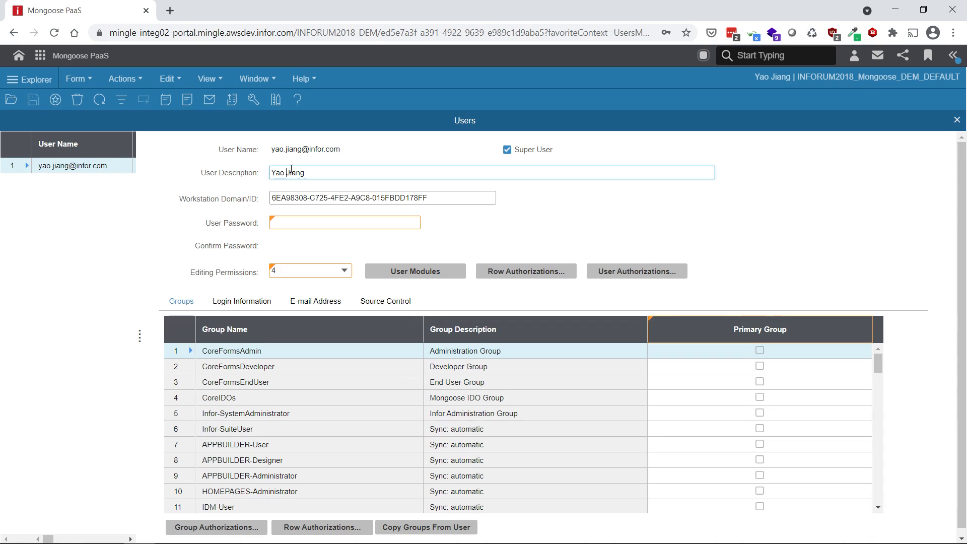
text(M)
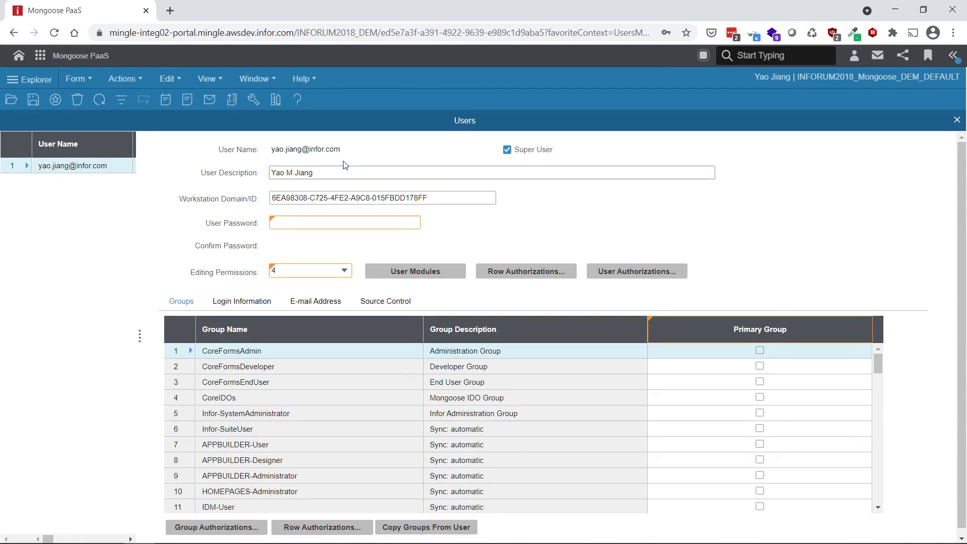
click(31, 104)
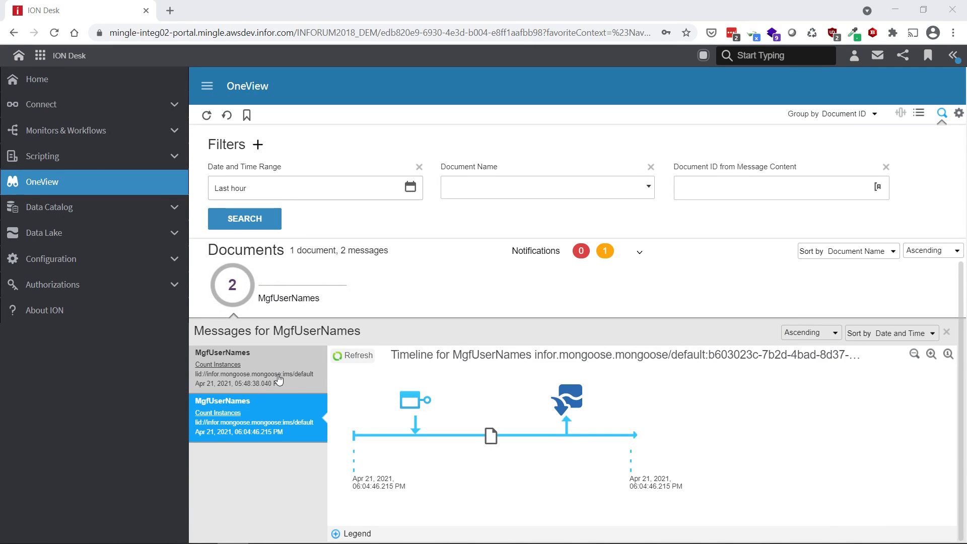
Step: Back in ION Desk OneView, compare the two MgfUserNames messages and inspect the content of the newer one
click(319, 384)
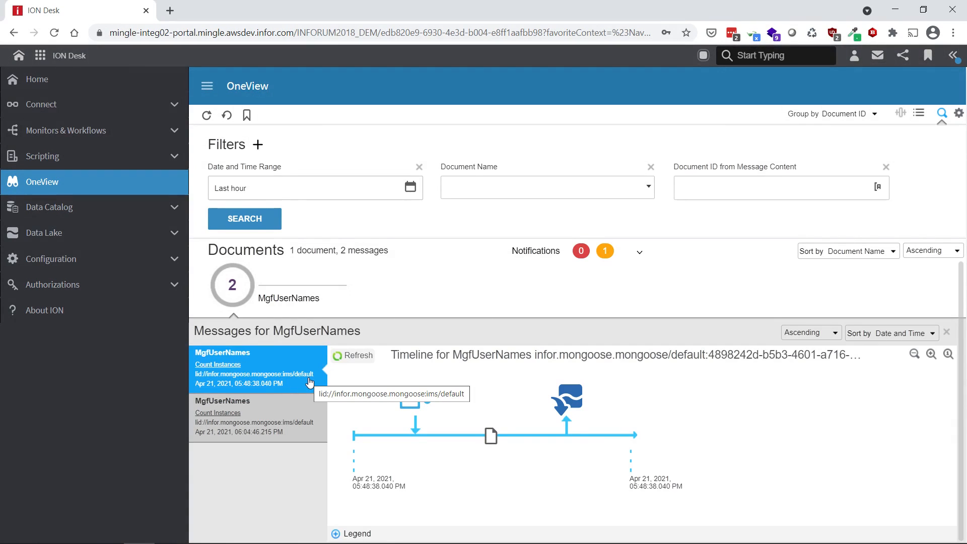
click(274, 407)
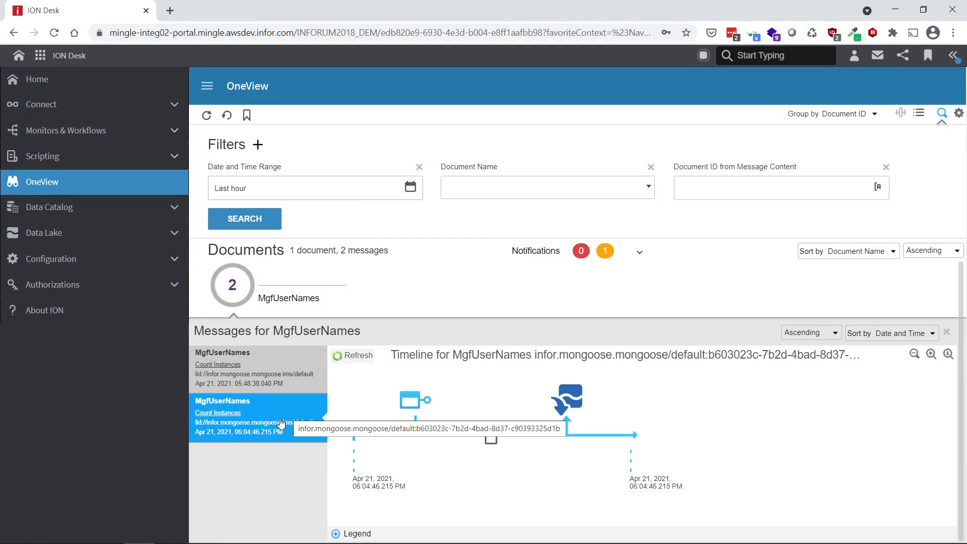
click(491, 436)
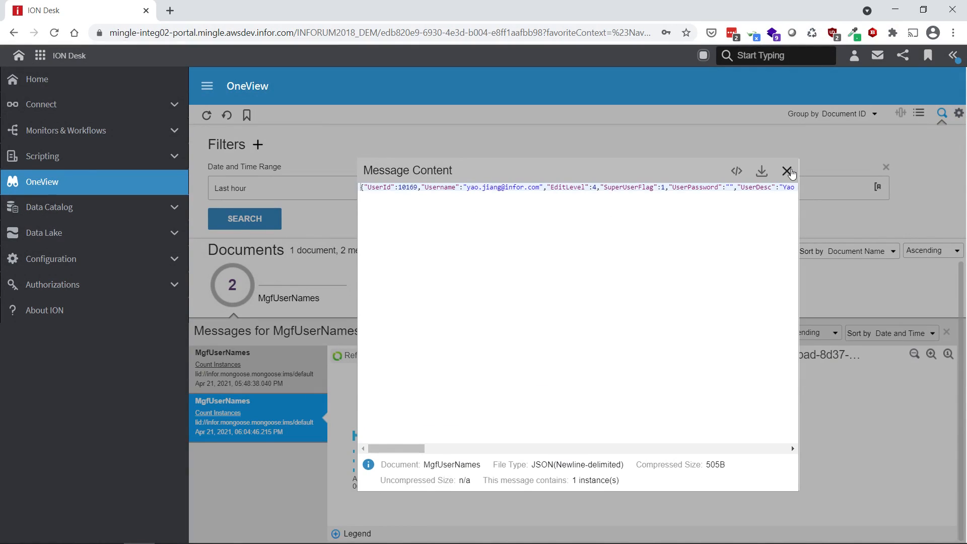
click(787, 171)
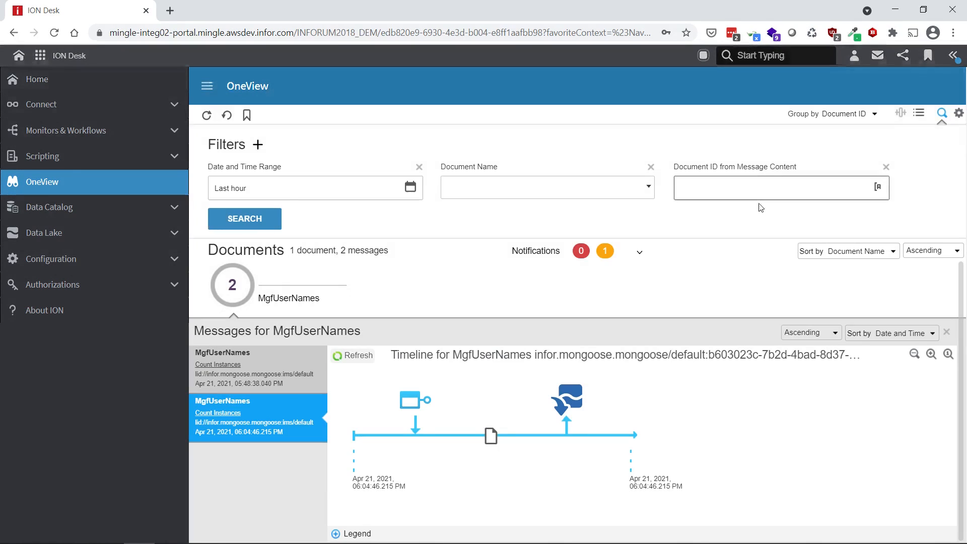
Step: Open a new query tab in Data Lake Compass and begin a SELECT statement
click(106, 237)
click(102, 283)
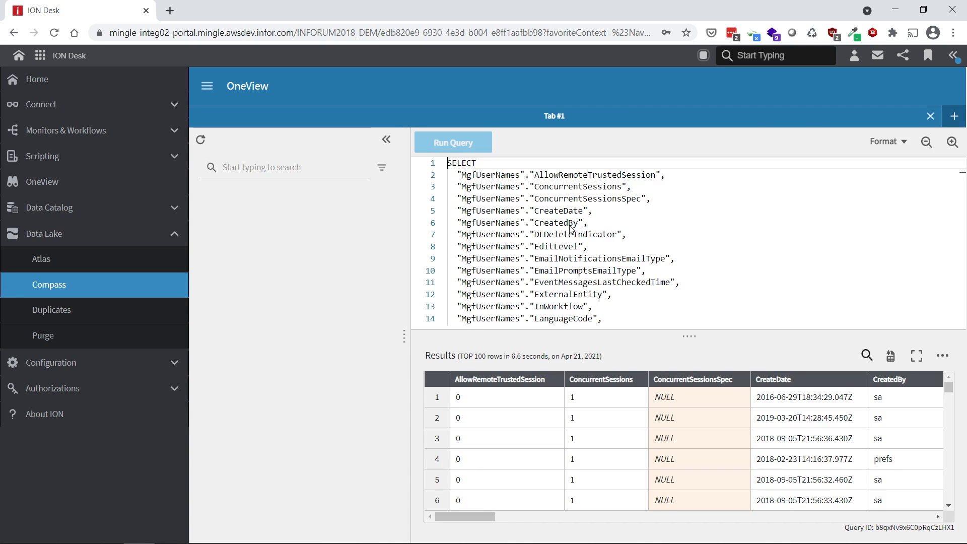
click(950, 116)
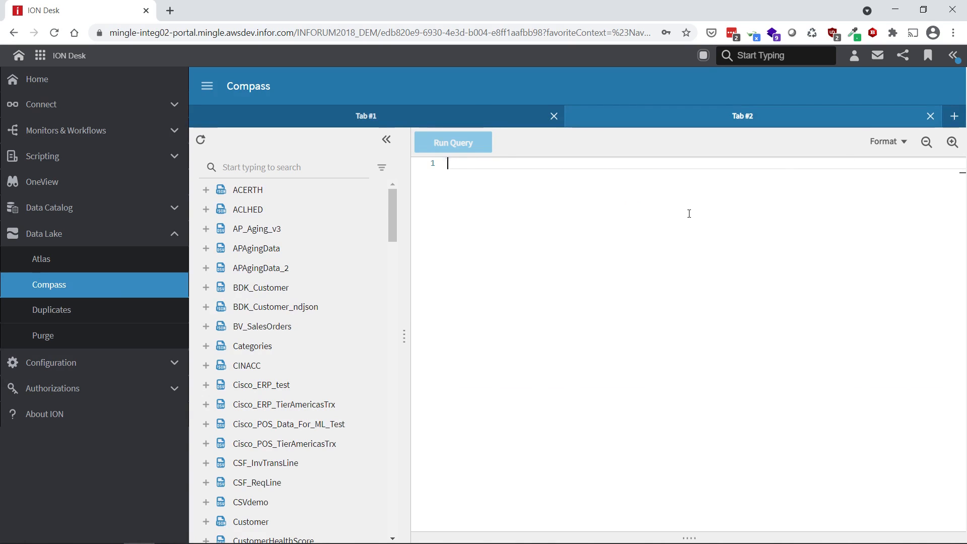
text(SE)
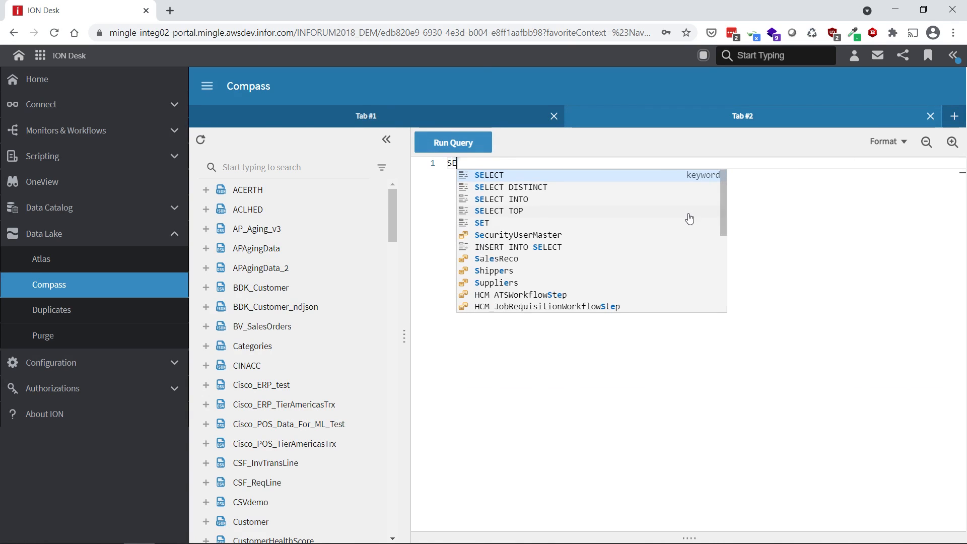
text(LECT)
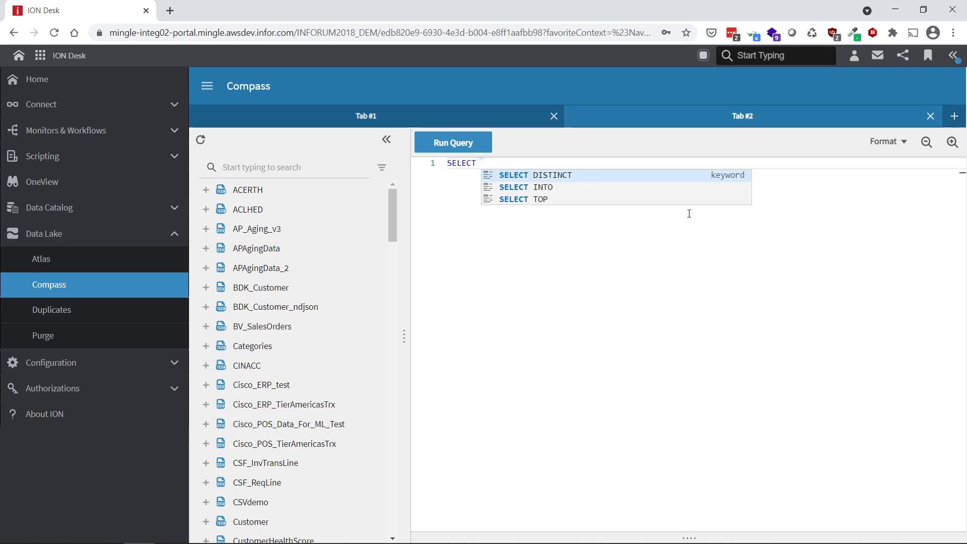